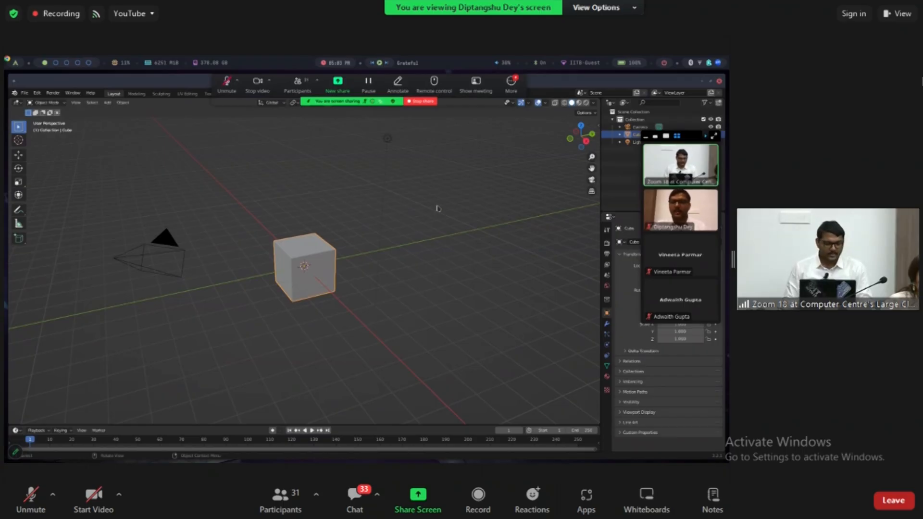
# Step: Delete all default scene objects and show the Venturial add-on panel, widened enough to read its options
pyautogui.press('a')
pyautogui.press('x')
pyautogui.click(423, 206)
pyautogui.press('n')
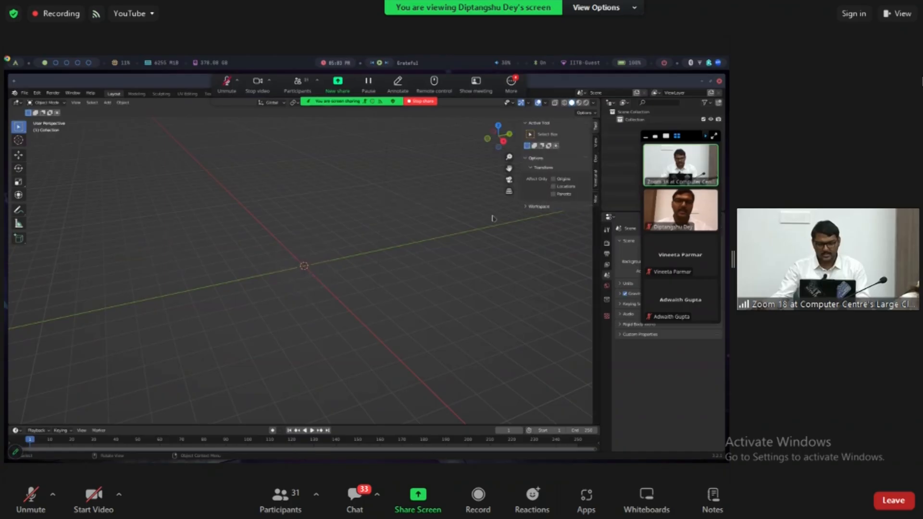
pyautogui.click(596, 179)
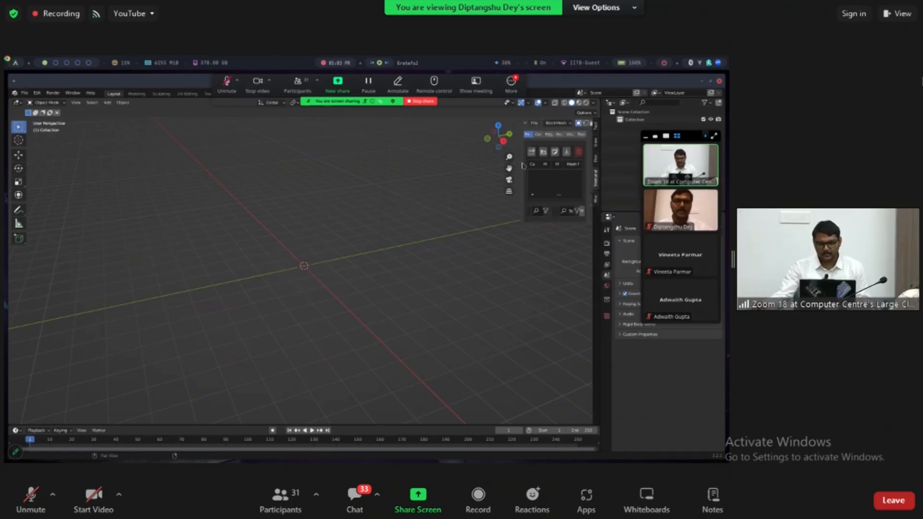
pyautogui.moveTo(520, 162); pyautogui.dragTo(376, 162)
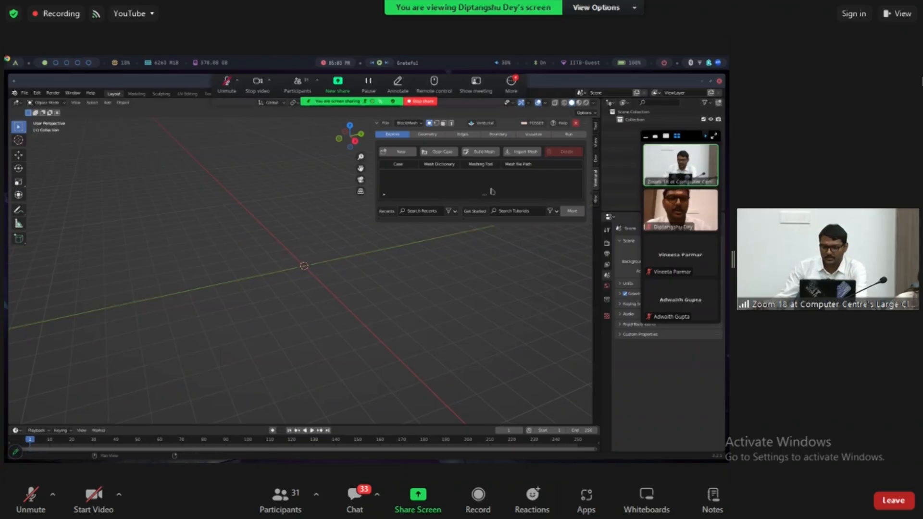
# Step: Create a new BlockMesh case in the GUI_Tests directory with a blockMeshDict dictionary and show its geometry settings
pyautogui.click(399, 153)
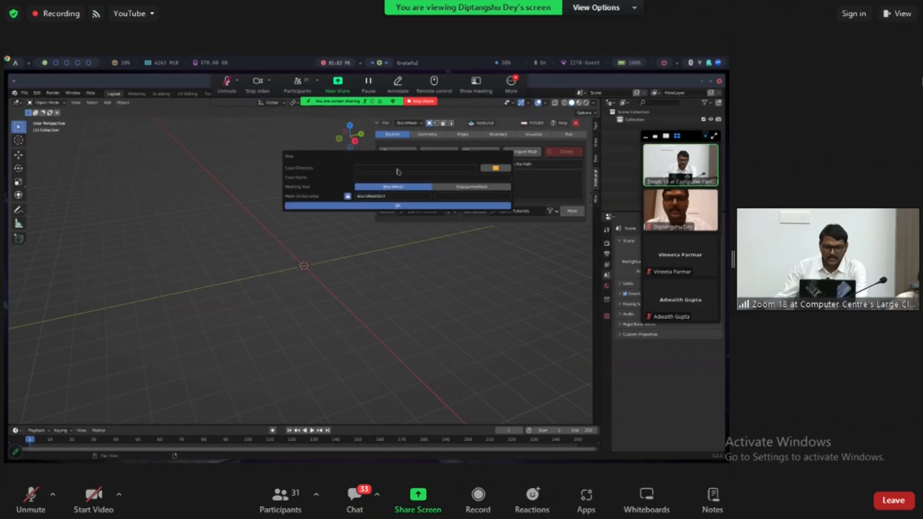
pyautogui.click(495, 168)
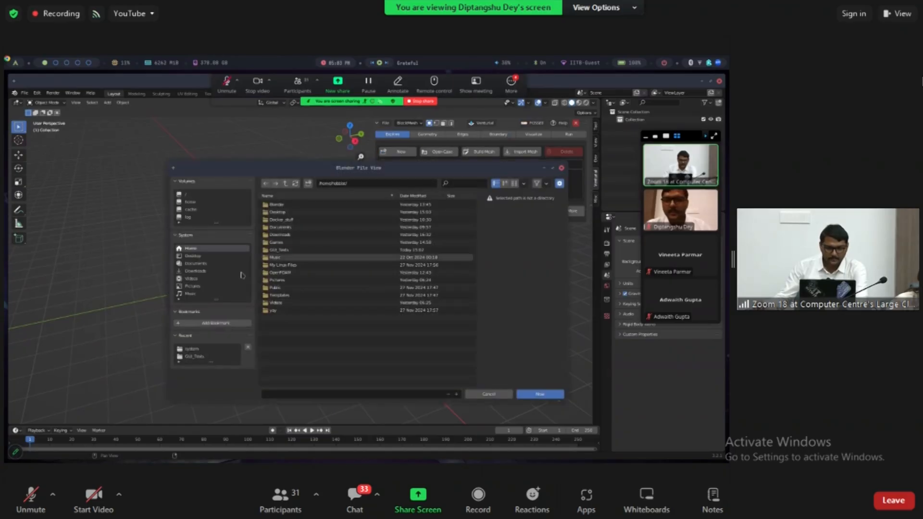
pyautogui.click(197, 357)
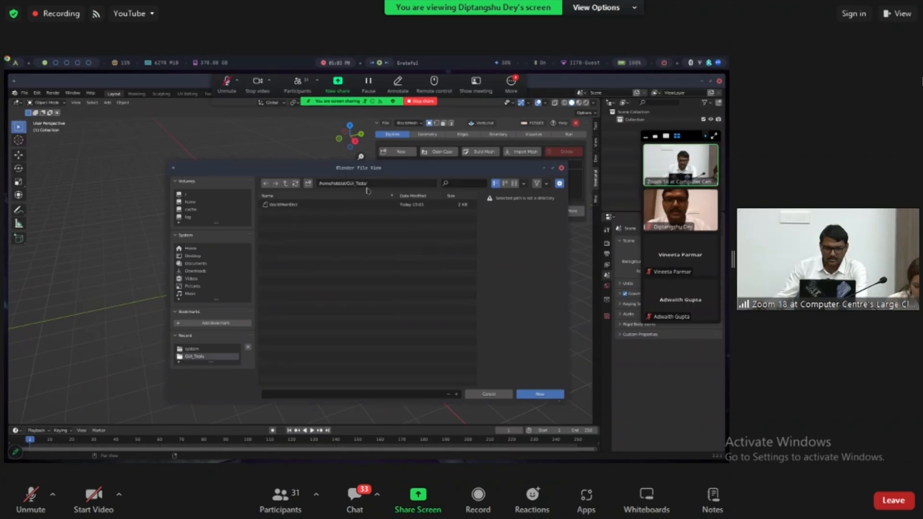
pyautogui.click(540, 393)
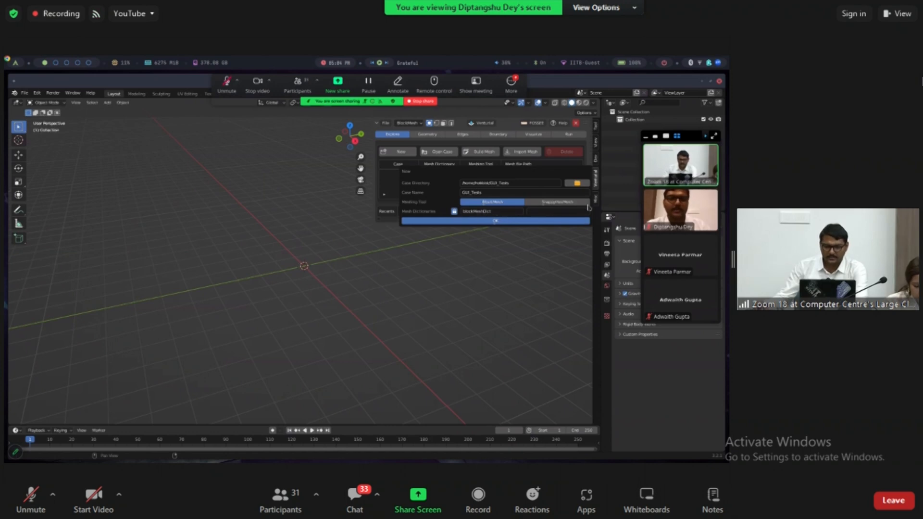
pyautogui.click(495, 222)
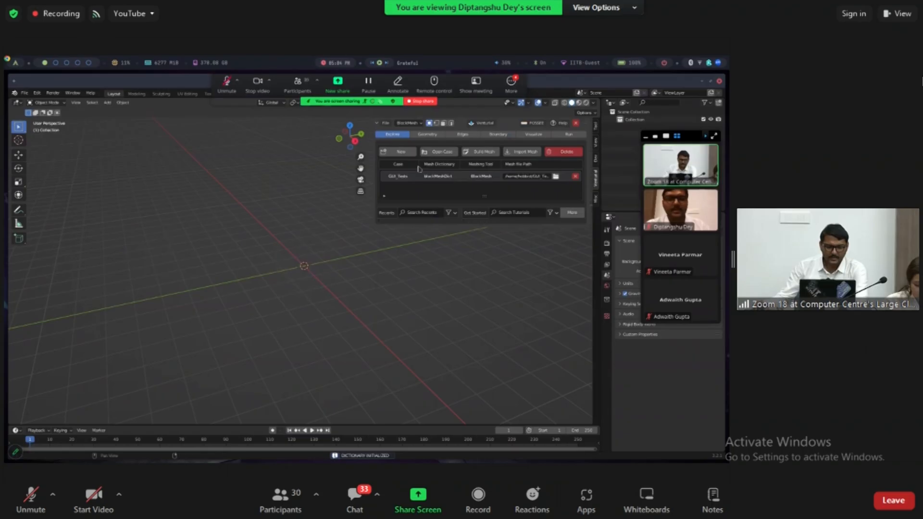
pyautogui.click(434, 136)
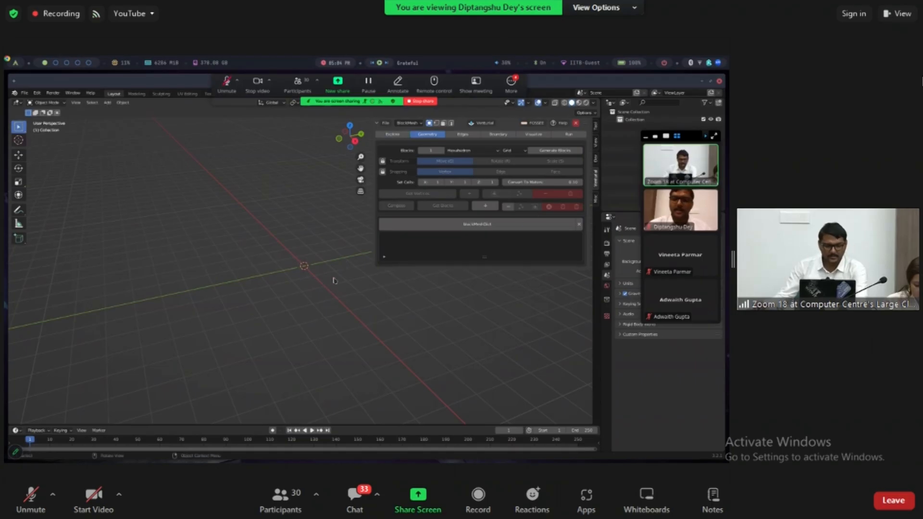
pyautogui.moveTo(288, 270); pyautogui.dragTo(188, 286, button='middle')
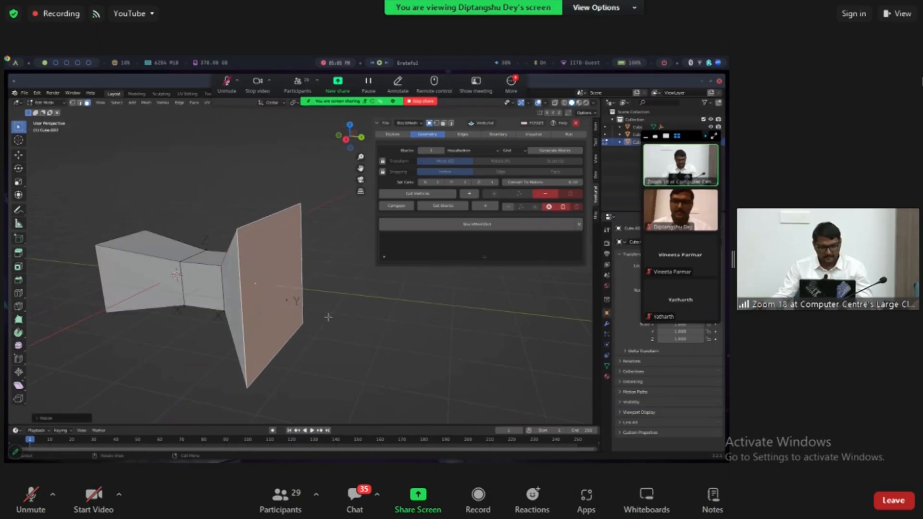
# Step: Finish editing the flared end block, then select all the blocks and compose them into a single object
pyautogui.click(387, 330)
pyautogui.moveTo(207, 329); pyautogui.dragTo(242, 309, button='middle')
pyautogui.press('Tab')
pyautogui.scroll(-1, 222, 329)
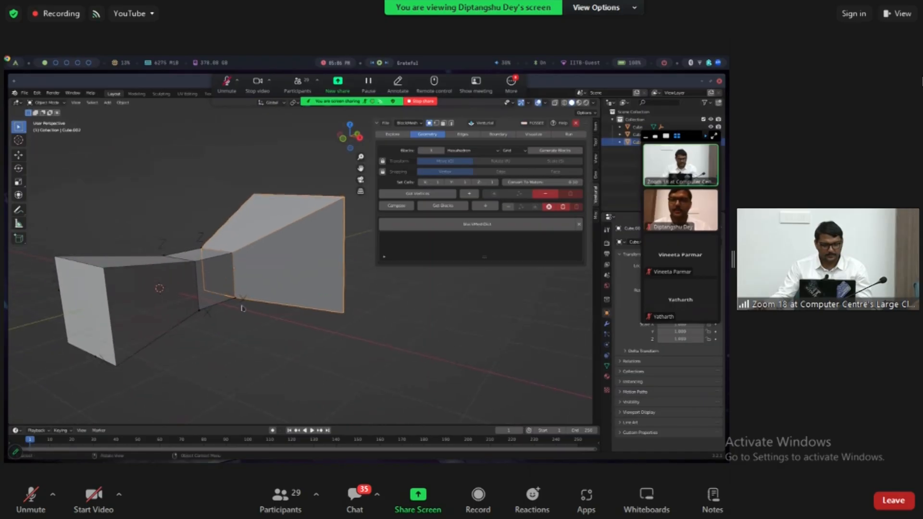
pyautogui.moveTo(323, 306); pyautogui.dragTo(319, 303, button='middle')
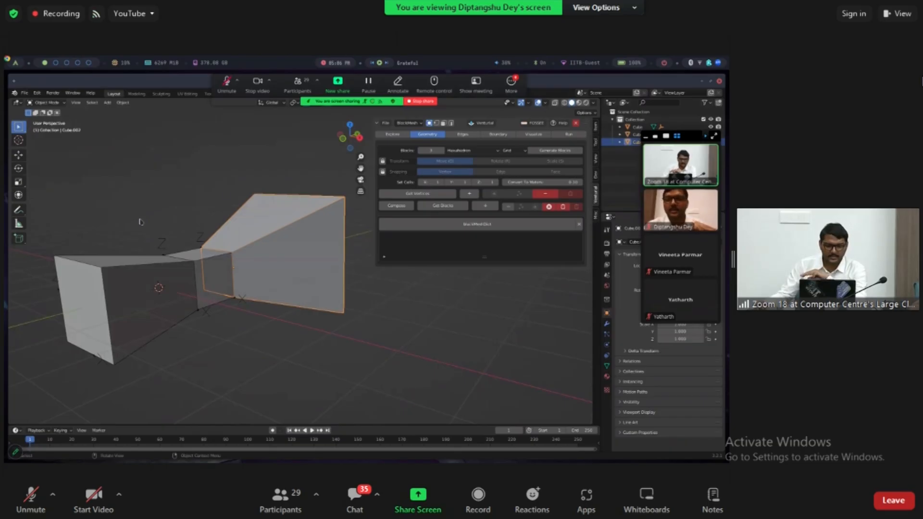
pyautogui.press('a')
pyautogui.click(402, 206)
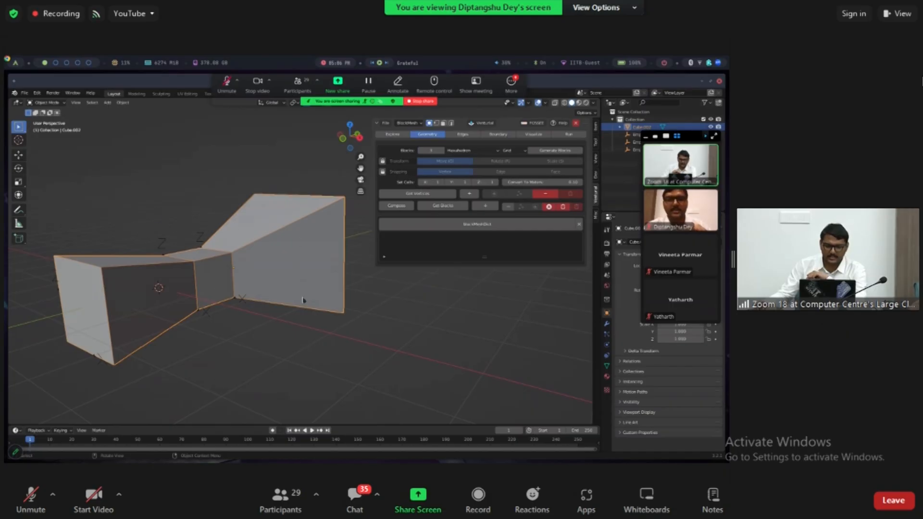
pyautogui.moveTo(694, 139); pyautogui.dragTo(695, 213)
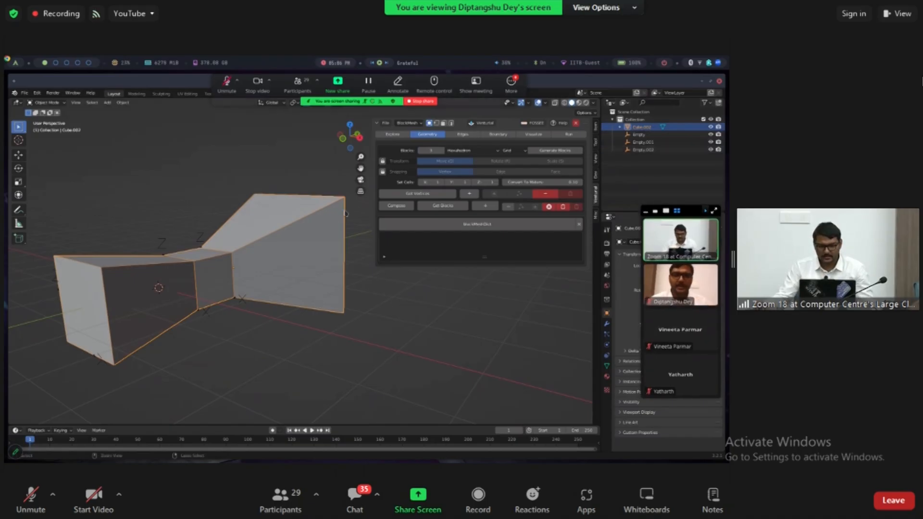
# Step: Switch to VS Code and launch a fresh Blender 3.2.1 session from its Linux executable
pyautogui.hotkey('alt', 'Tab')
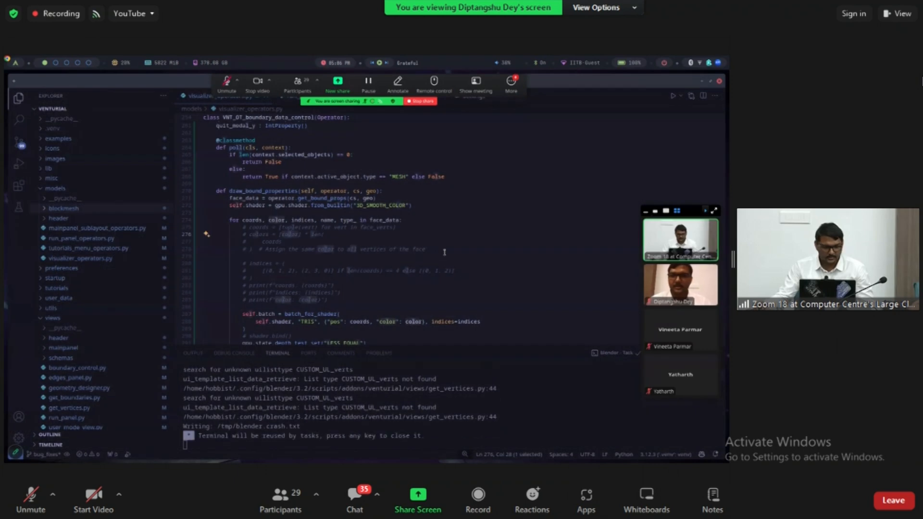
pyautogui.hotkey('ctrl', 'shift', 'p')
pyautogui.press('Return')
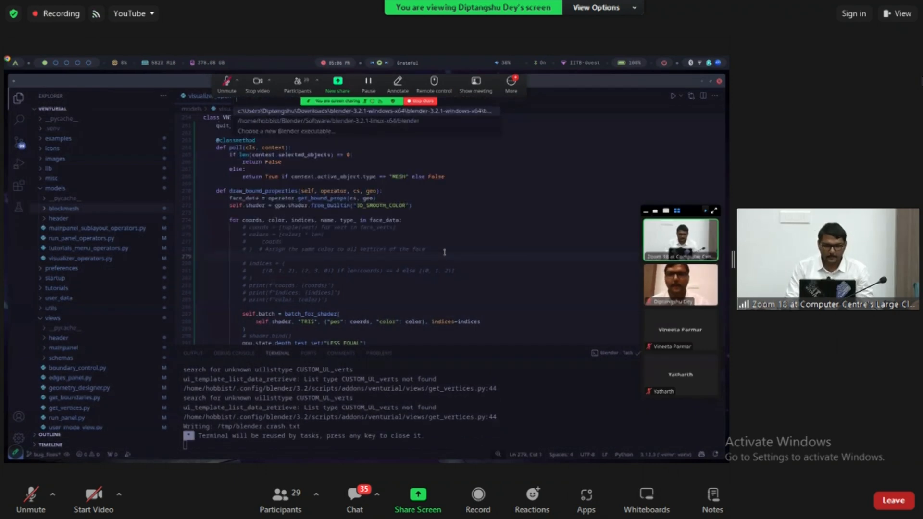
pyautogui.press('Return')
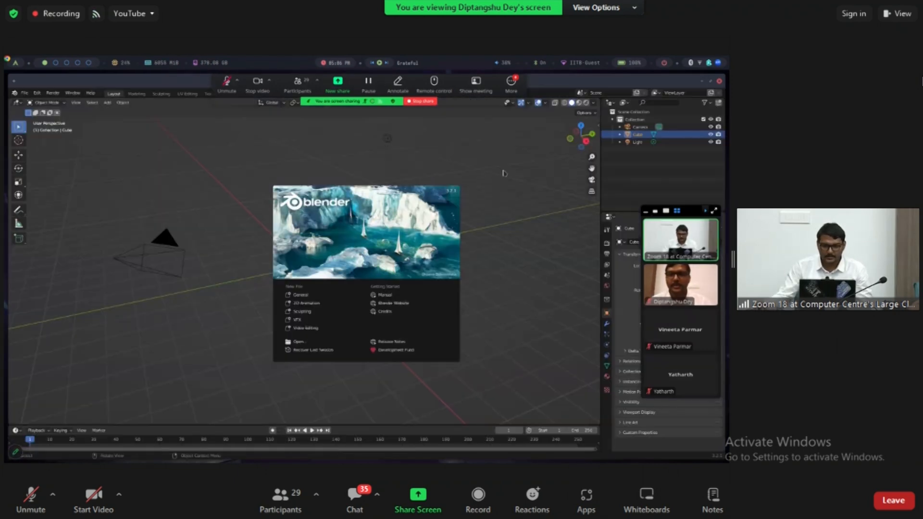
# Step: Clear the new scene of its default camera, cube and light, and show the Venturial add-on panel
pyautogui.press('a')
pyautogui.press('a')
pyautogui.press('a')
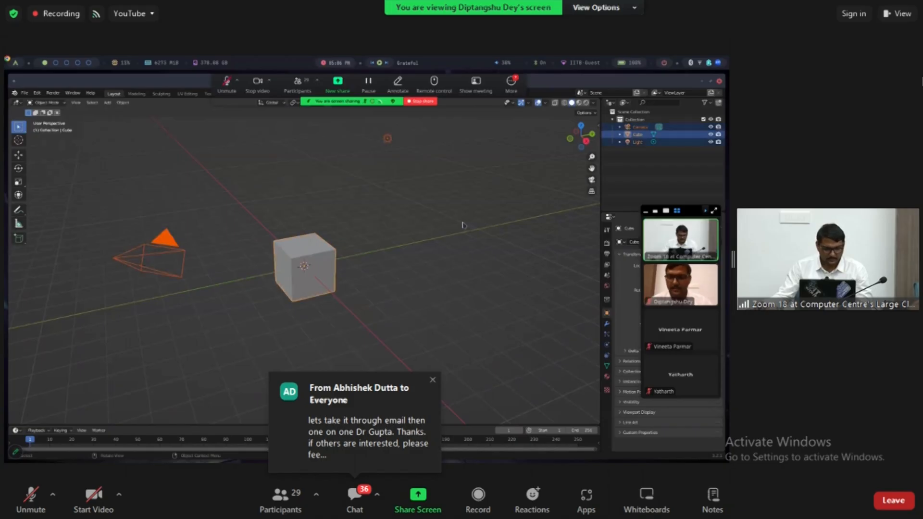
pyautogui.press('x')
pyautogui.click(464, 225)
pyautogui.press('n')
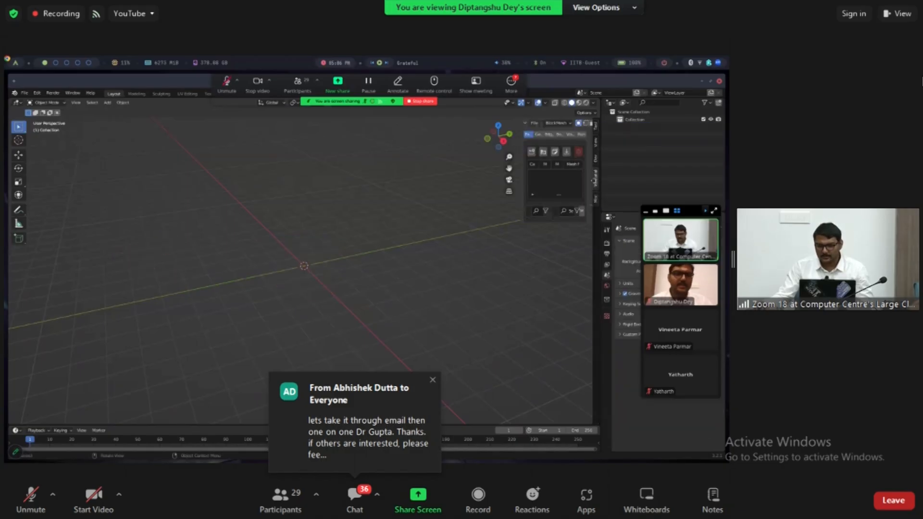
# Step: Set up a new BlockMesh case in the GUI_Tests directory, keeping blockMeshDict as the mesh dictionary
pyautogui.click(378, 152)
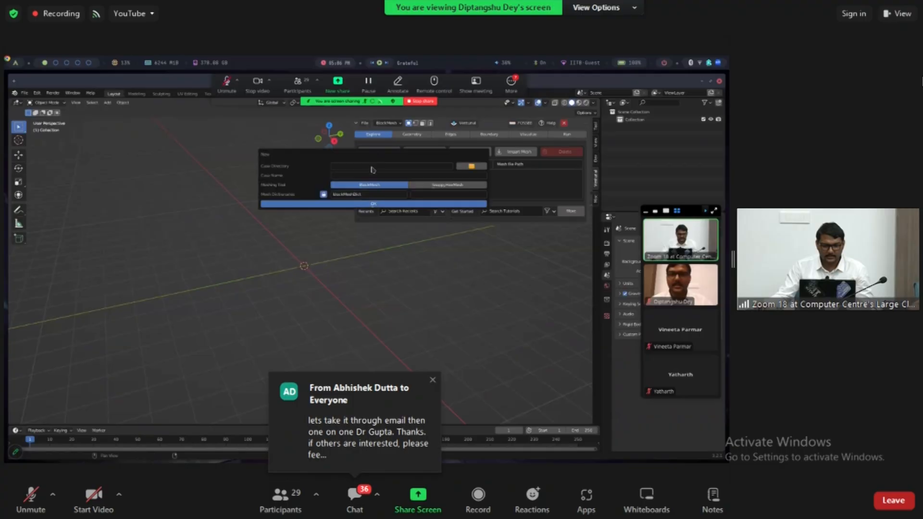
pyautogui.click(460, 164)
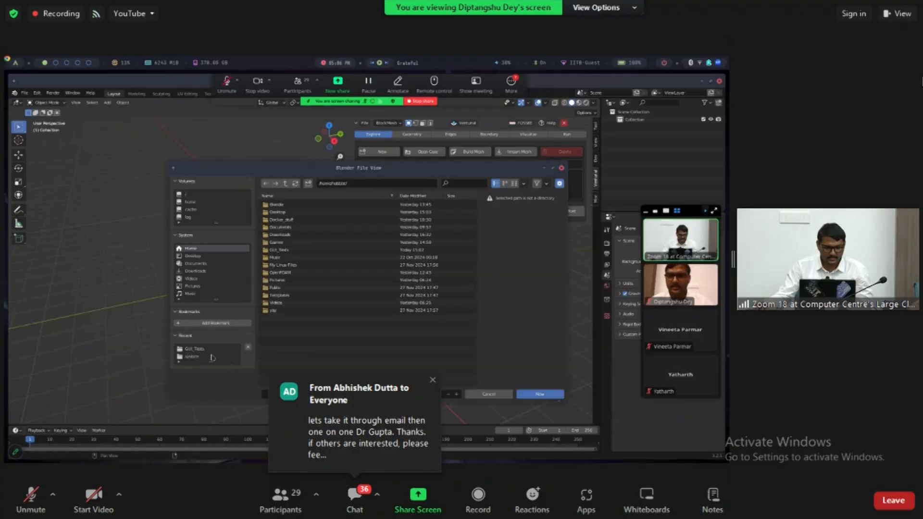
pyautogui.click(206, 350)
pyautogui.click(539, 394)
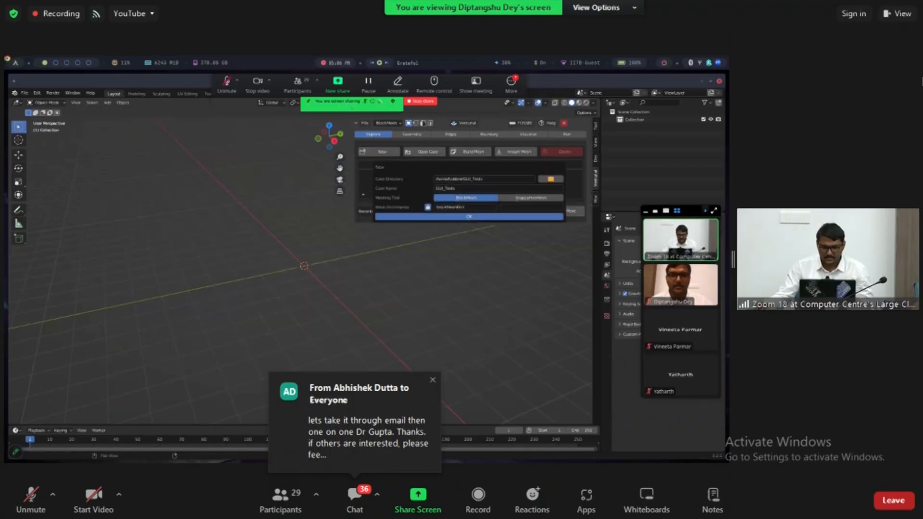
pyautogui.click(435, 216)
# Step: Generate three hexahedron blocks for the case using the grid arrangement
pyautogui.click(413, 135)
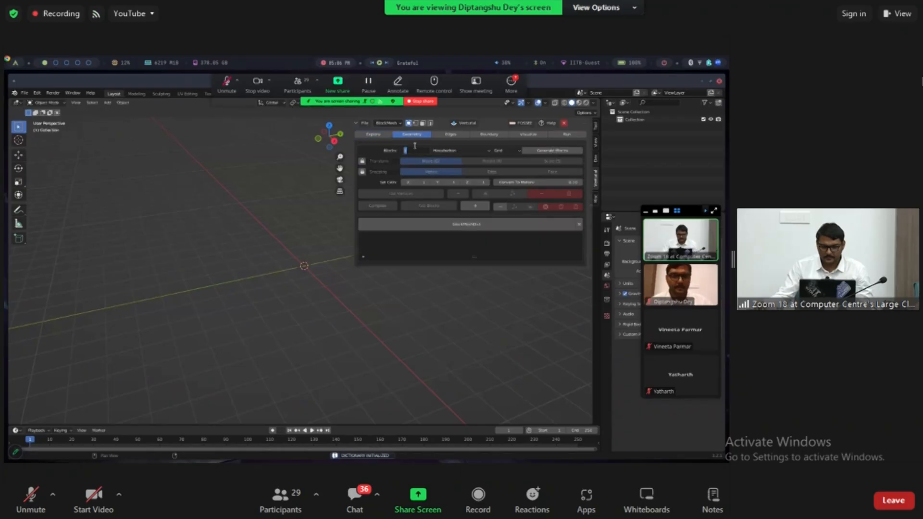
pyautogui.click(553, 151)
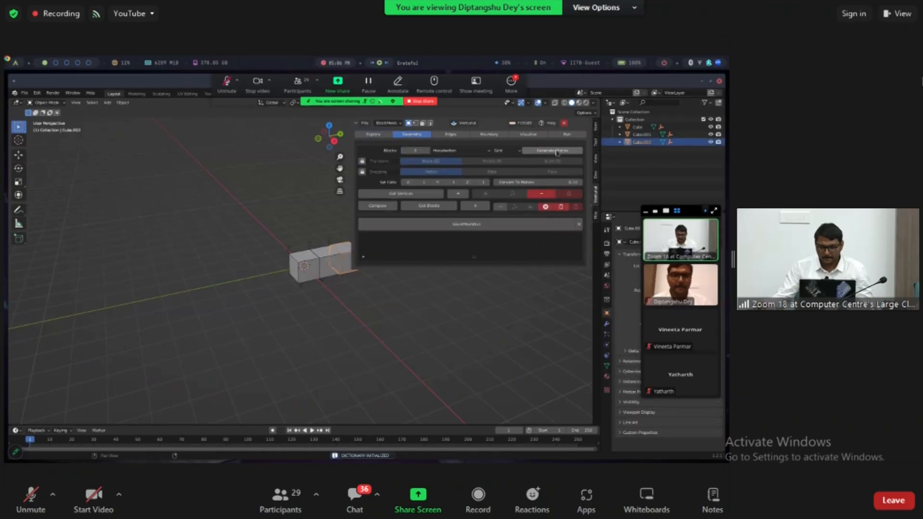
pyautogui.moveTo(296, 280); pyautogui.dragTo(163, 304, button='middle')
pyautogui.scroll(-3, 160, 304)
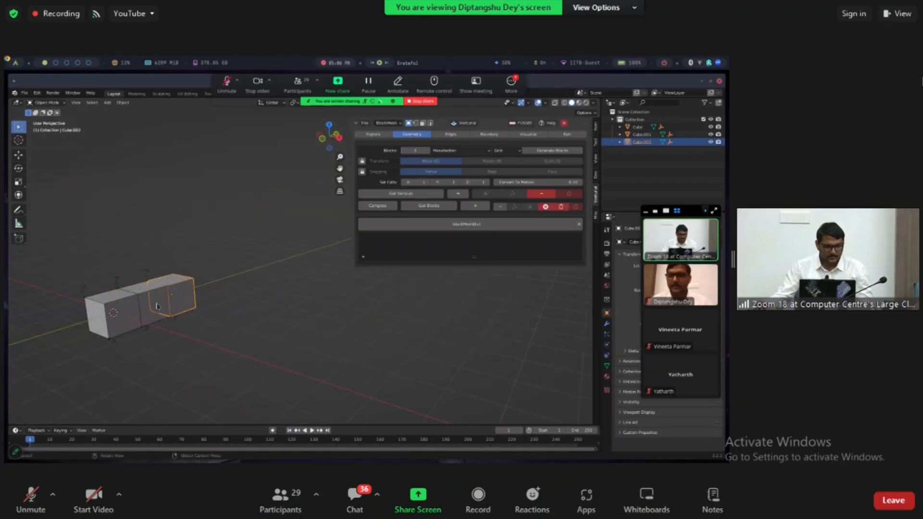
# Step: Scale the outer face of the third block up about 2.4 times and move it outward to lengthen the block
pyautogui.press('g')
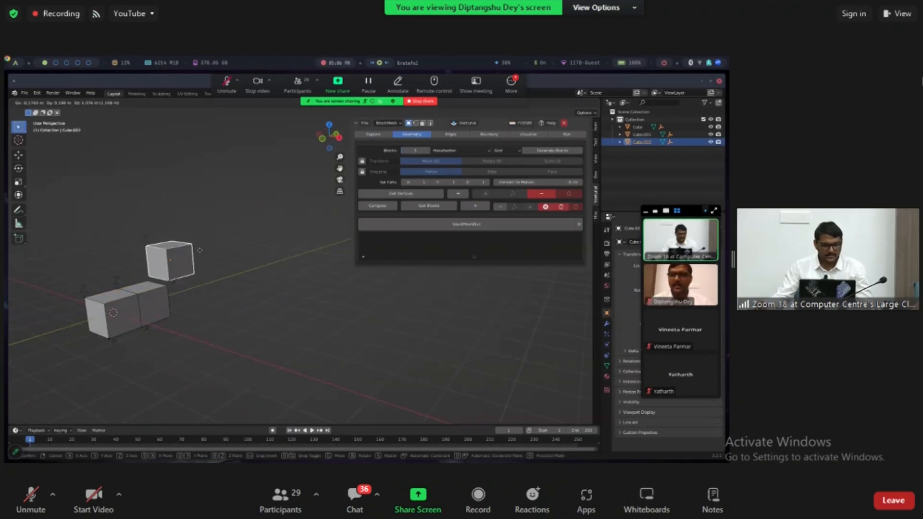
pyautogui.click(197, 307)
pyautogui.moveTo(197, 307); pyautogui.dragTo(210, 268, button='middle')
pyautogui.press('Tab')
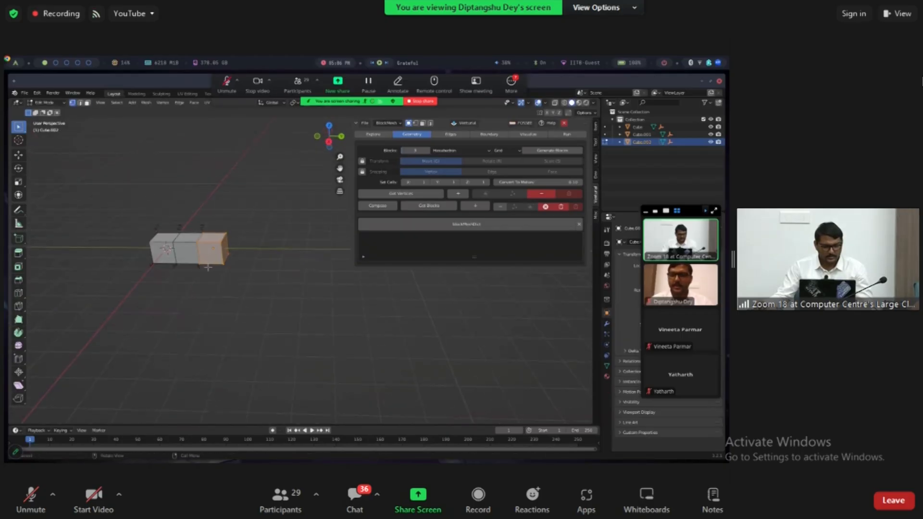
pyautogui.press('s')
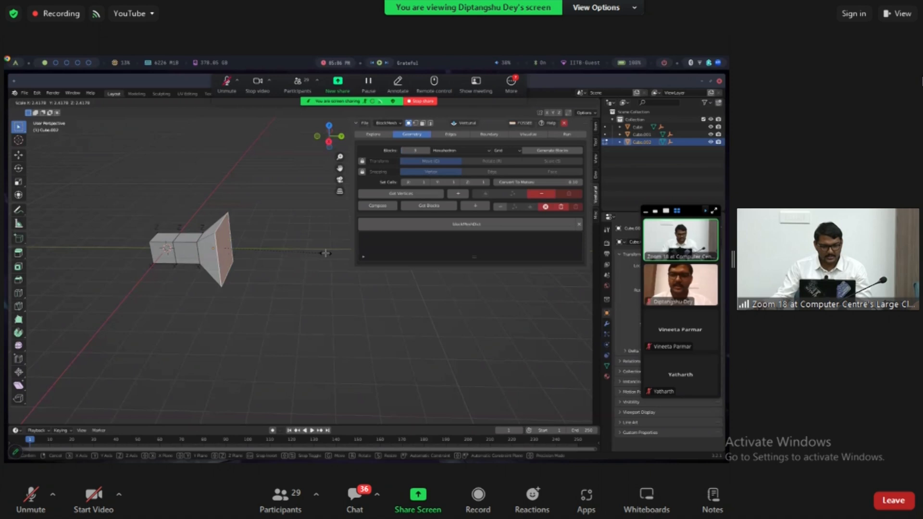
pyautogui.click(326, 254)
pyautogui.press('g')
pyautogui.click(343, 287)
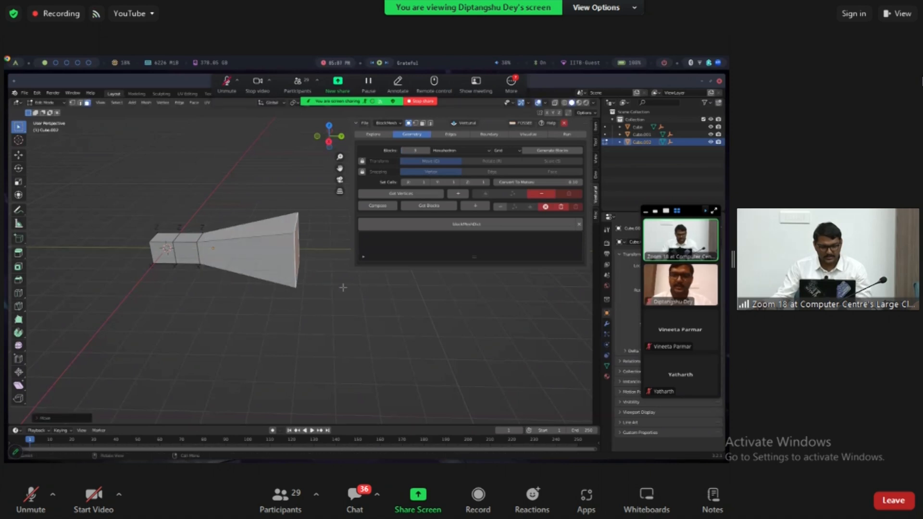
# Step: Enlarge the outer face of the first block so that it flares away from the middle block
pyautogui.press('Tab')
pyautogui.click(164, 256)
pyautogui.press('Tab')
pyautogui.moveTo(169, 287); pyautogui.dragTo(195, 298, button='middle')
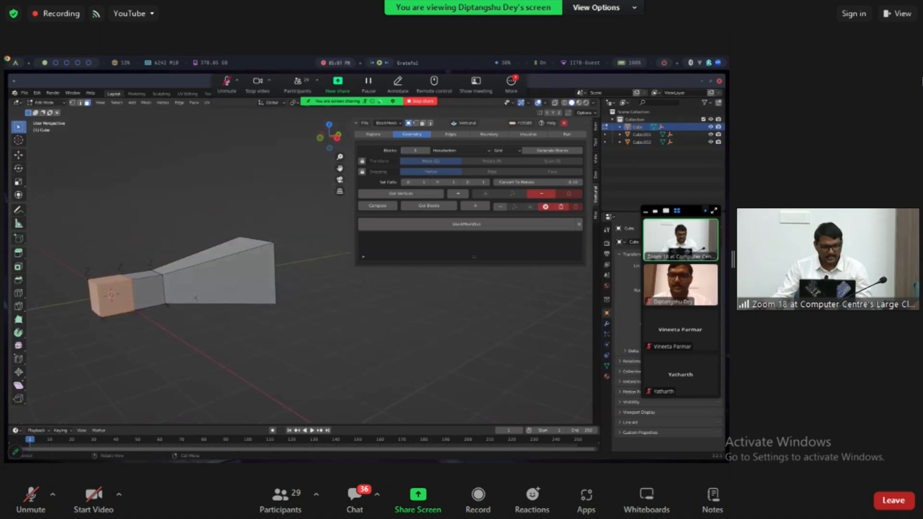
pyautogui.keyDown('shift'); pyautogui.moveTo(113, 348); pyautogui.dragTo(141, 348, button='middle'); pyautogui.keyUp('shift')
pyautogui.click(126, 304)
pyautogui.press('s')
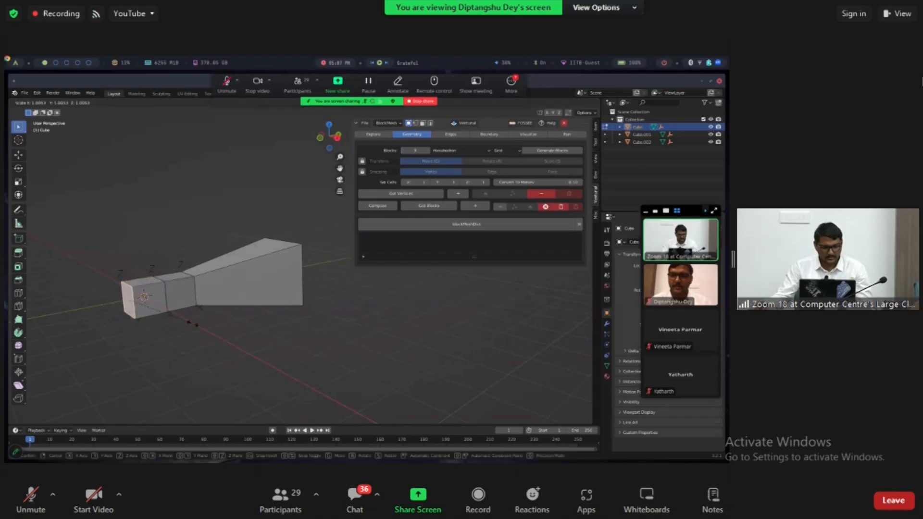
pyautogui.click(247, 333)
pyautogui.press('Tab')
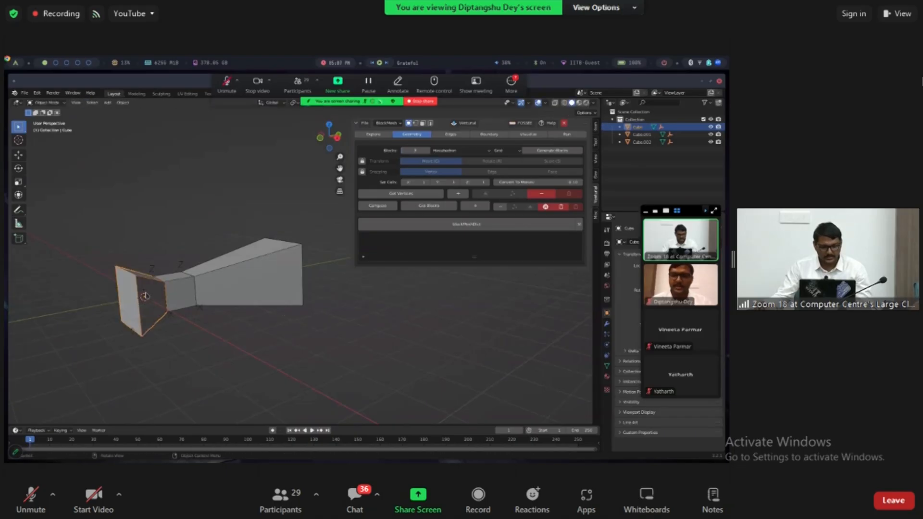
# Step: Move the first block's enlarged outer face outward along the Y axis and return to Object Mode
pyautogui.press('Tab')
pyautogui.press('g')
pyautogui.press('y')
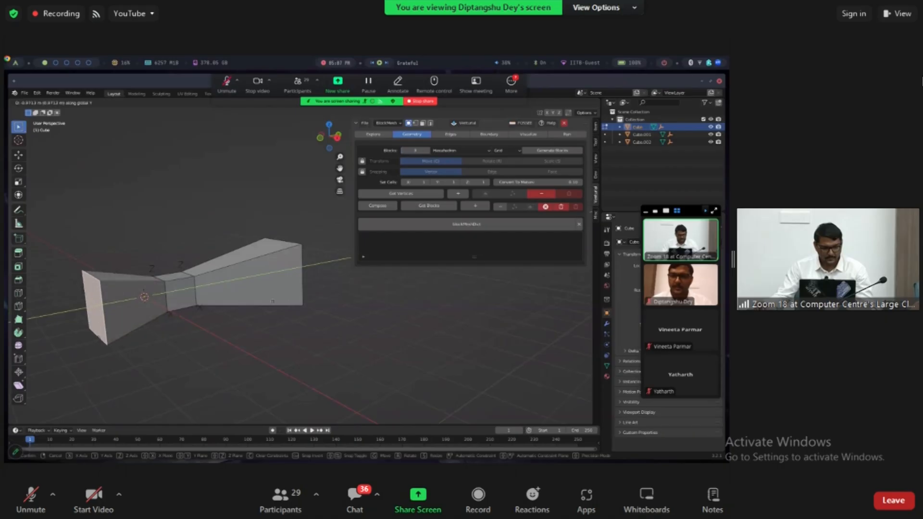
pyautogui.click(274, 302)
pyautogui.press('Tab')
# Step: Select all three blocks and compose them into a single object
pyautogui.moveTo(281, 303); pyautogui.dragTo(248, 315, button='middle')
pyautogui.moveTo(113, 186); pyautogui.dragTo(307, 320)
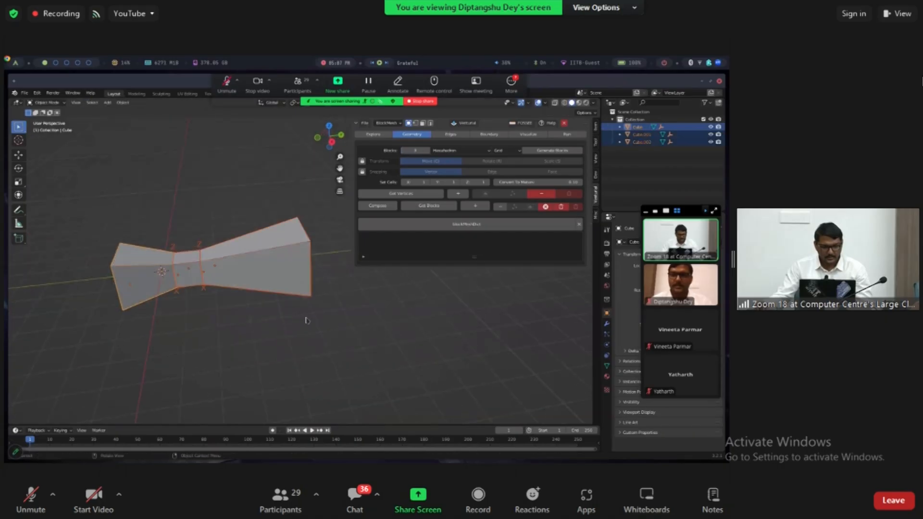
pyautogui.click(395, 194)
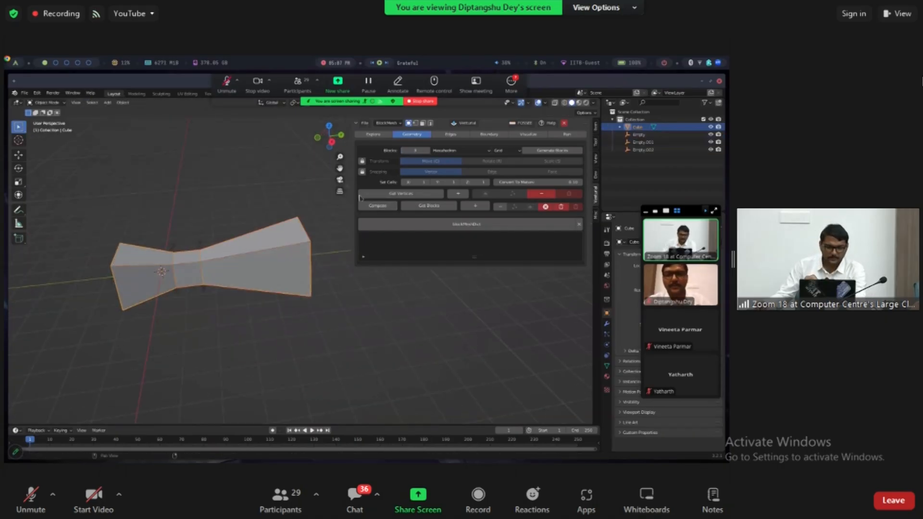
# Step: Get the composed geometry's vertices and blocks into the case, and clear the block list
pyautogui.click(382, 195)
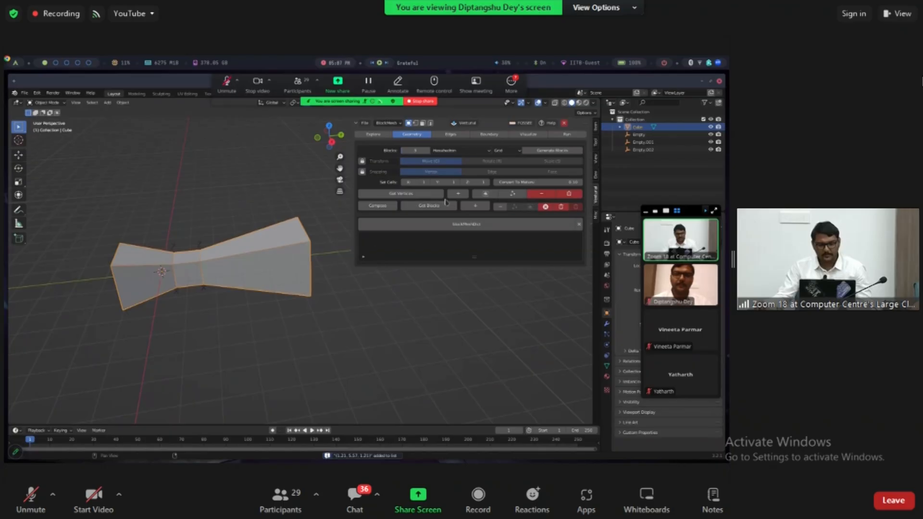
pyautogui.click(427, 207)
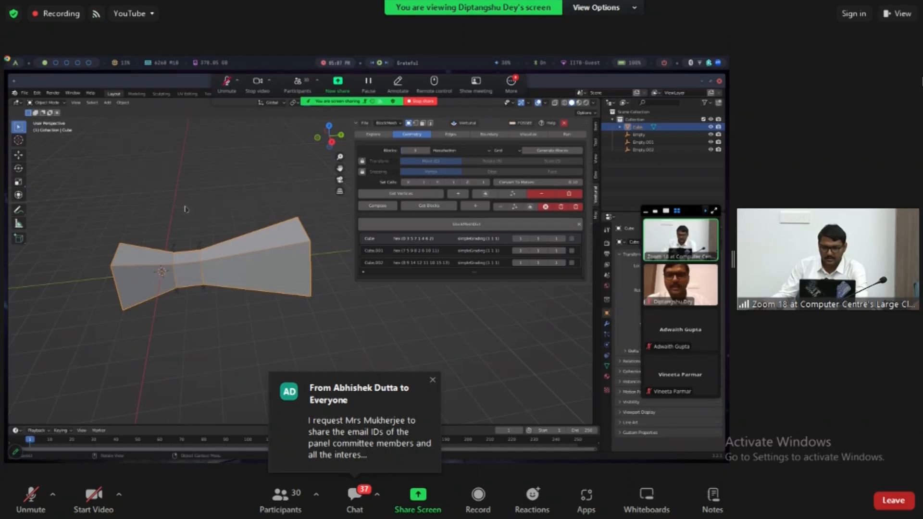
pyautogui.click(576, 207)
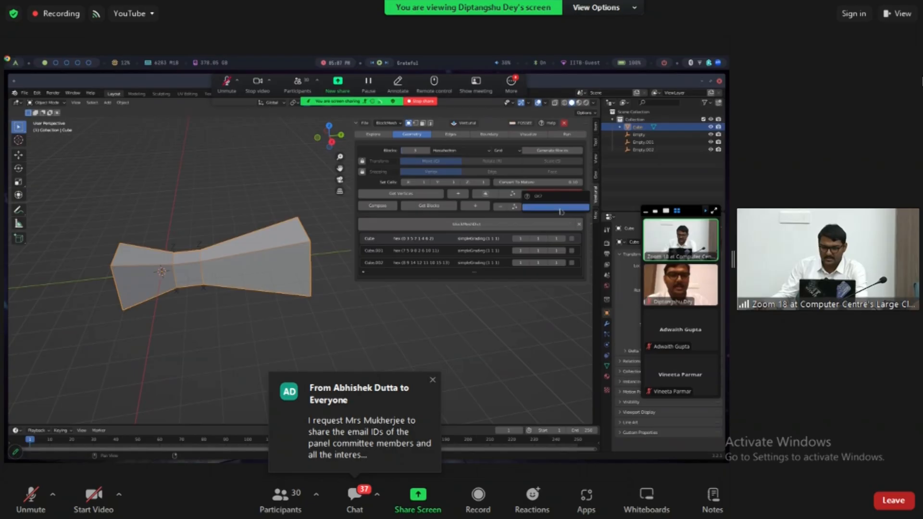
pyautogui.click(561, 211)
# Step: Set the cells to 20 in X, 20 in Y and 10 in Z, and get the blocks with these values
pyautogui.click(423, 180)
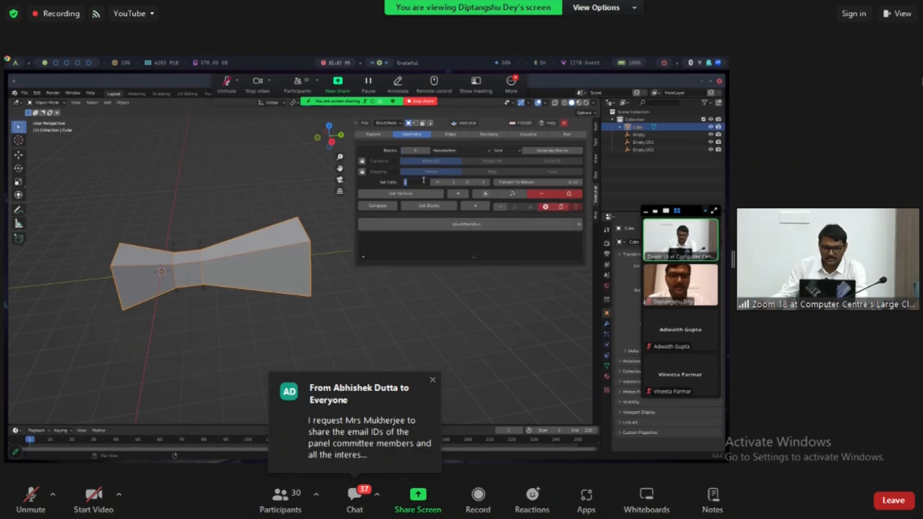
pyautogui.write('20')
pyautogui.click(451, 181)
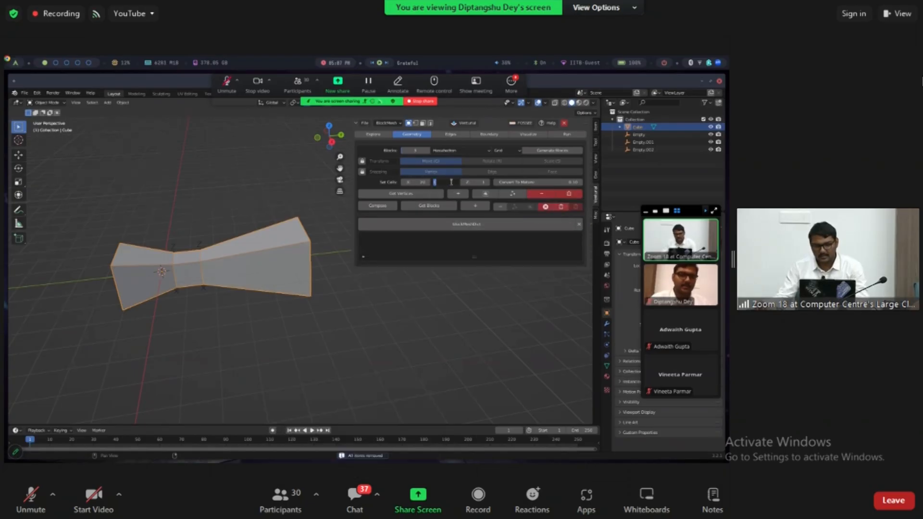
pyautogui.write('20')
pyautogui.press('Return')
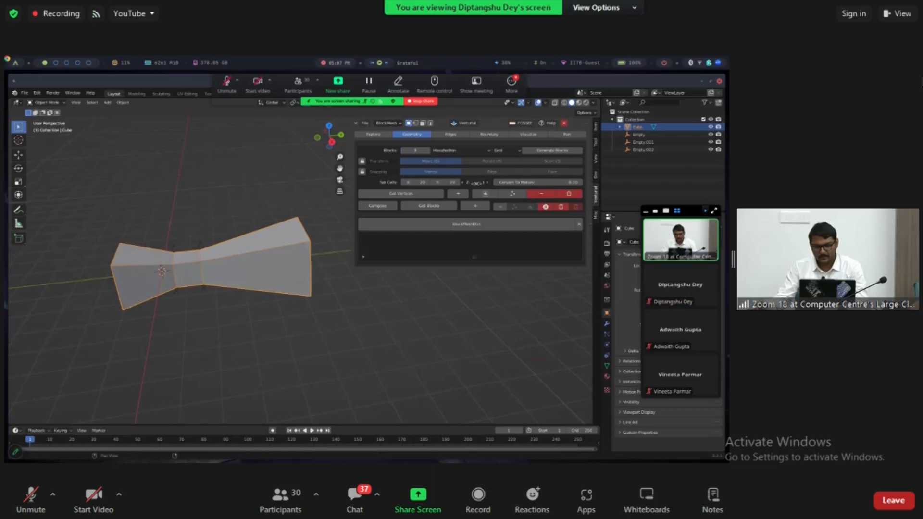
pyautogui.write('10')
pyautogui.press('Return')
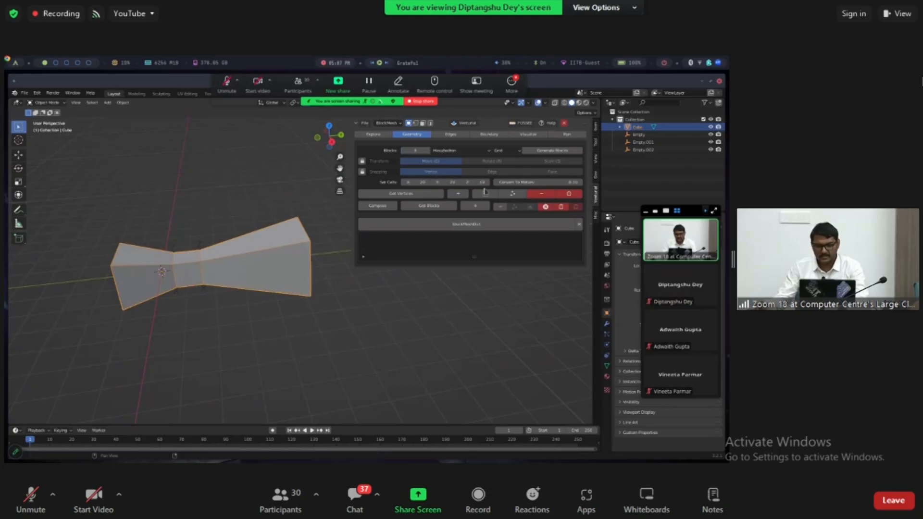
pyautogui.click(429, 206)
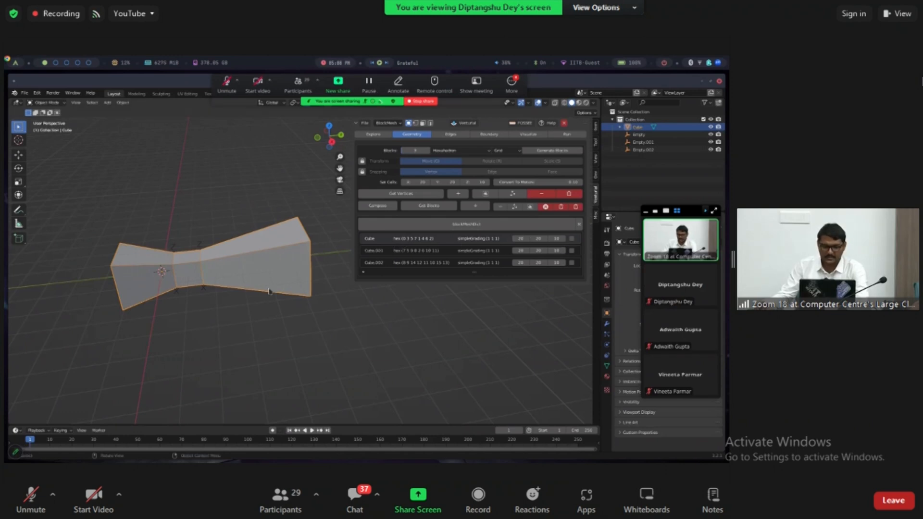
# Step: Turn on face selection and create a patch boundary named inlet from the first block's outer end face
pyautogui.moveTo(231, 265); pyautogui.dragTo(249, 268, button='middle')
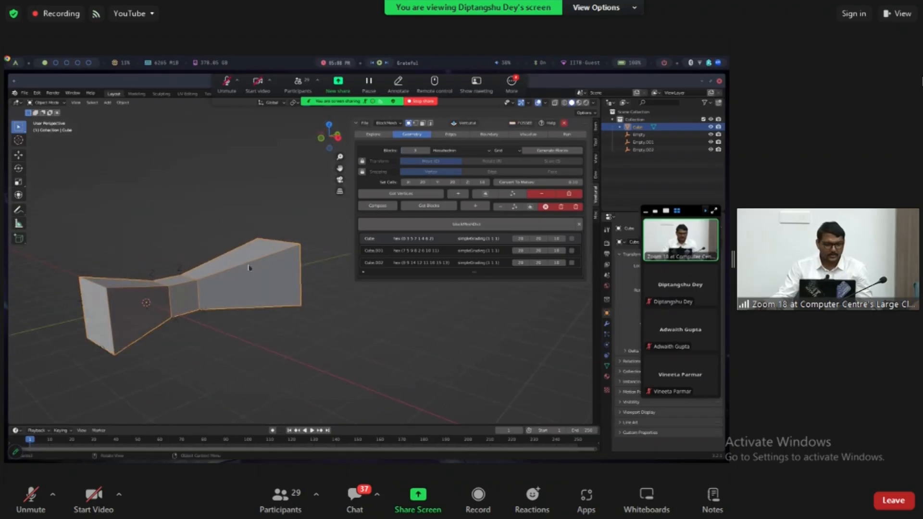
pyautogui.click(488, 136)
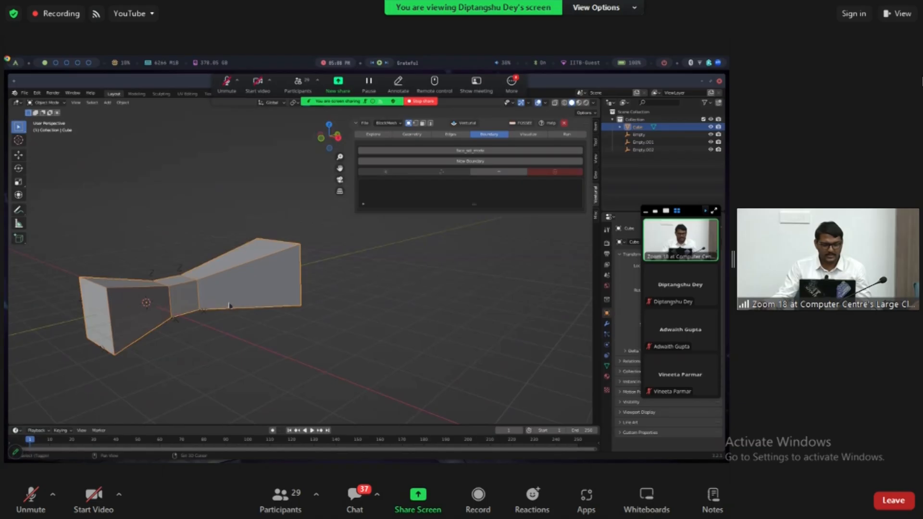
pyautogui.keyDown('shift'); pyautogui.moveTo(229, 306); pyautogui.dragTo(239, 302, button='middle'); pyautogui.keyUp('shift')
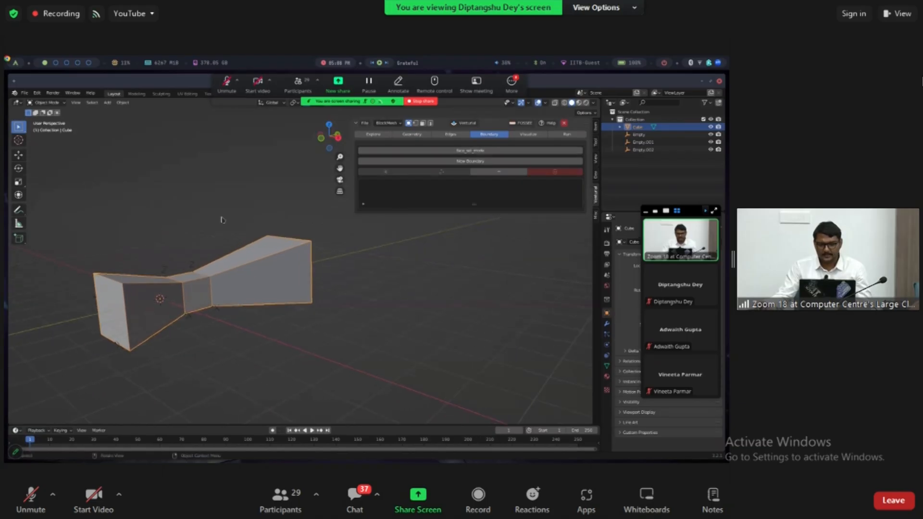
pyautogui.click(441, 155)
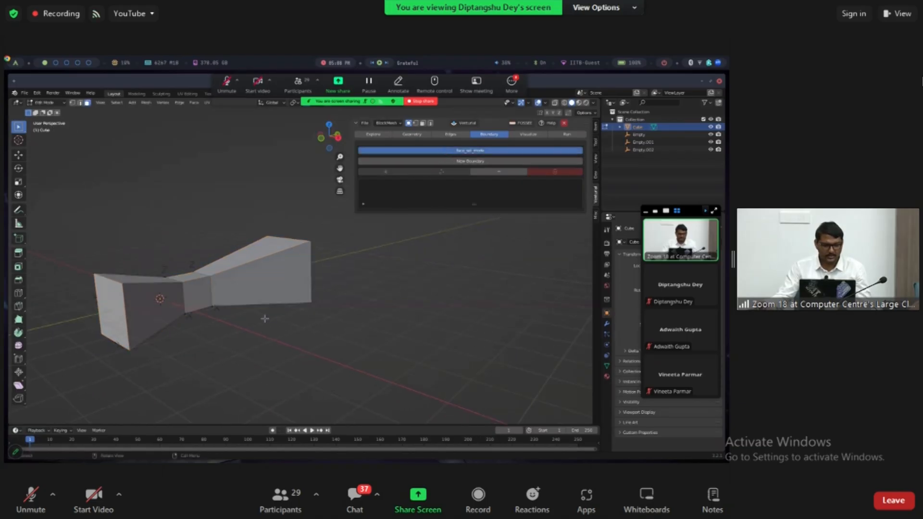
pyautogui.click(113, 312)
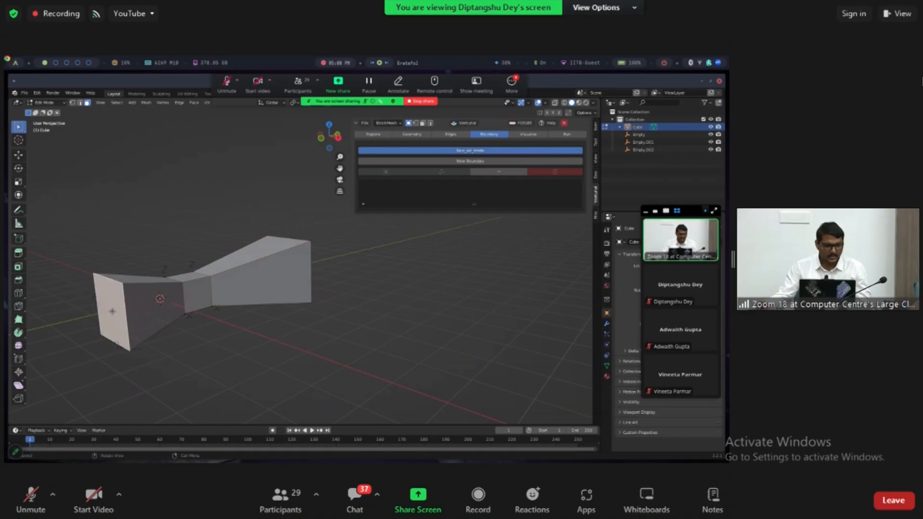
pyautogui.click(470, 162)
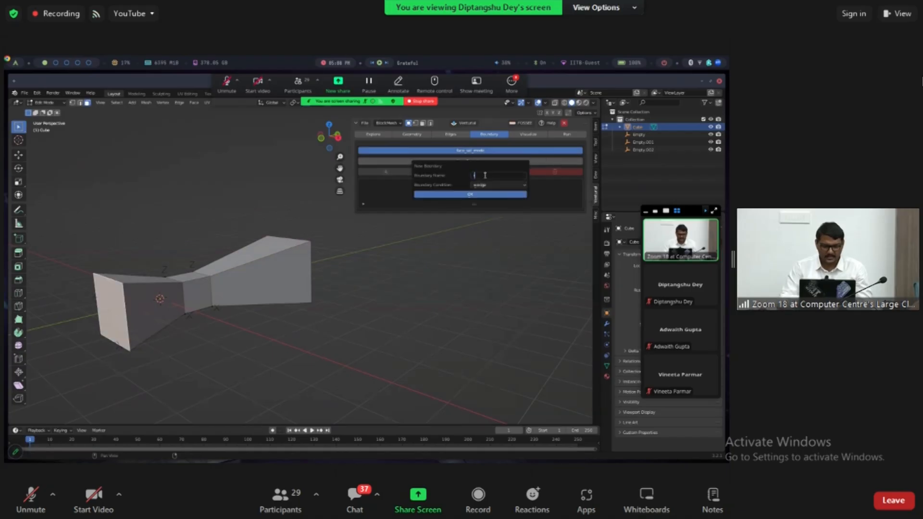
pyautogui.click(497, 187)
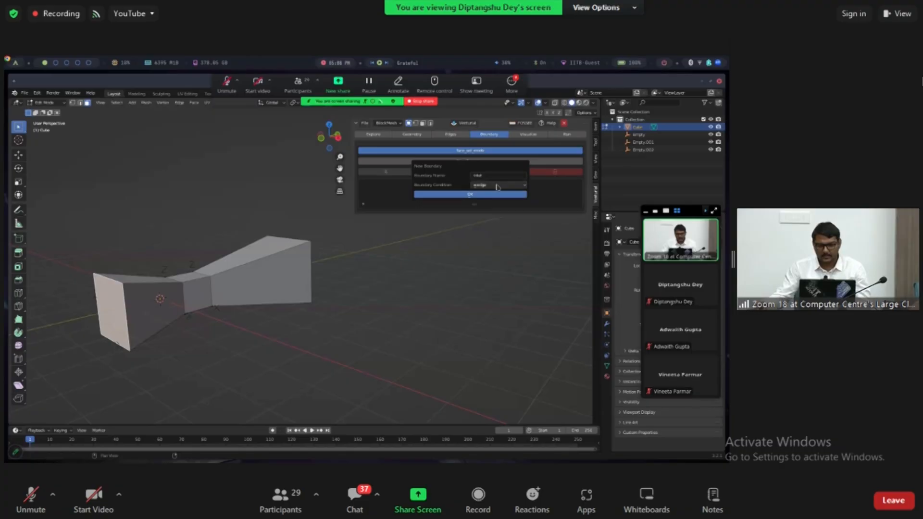
pyautogui.click(497, 187)
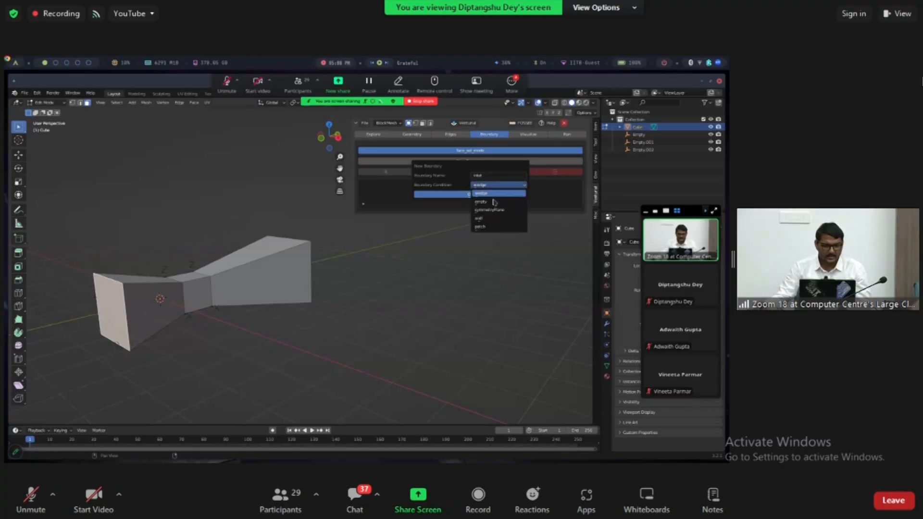
pyautogui.click(490, 227)
pyautogui.click(486, 195)
# Step: Create a patch boundary named outlet from the third block's outer end face
pyautogui.moveTo(295, 290)
pyautogui.mouseDown(button='middle')
pyautogui.moveTo(243, 295)
pyautogui.moveTo(273, 290)
pyautogui.mouseUp(button='middle')
pyautogui.click(345, 273)
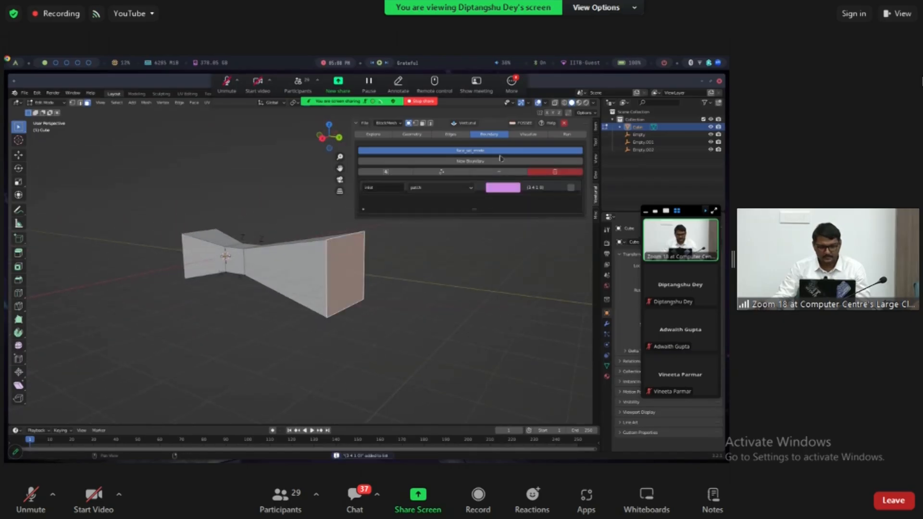
pyautogui.click(500, 160)
pyautogui.click(504, 174)
pyautogui.write('outlet')
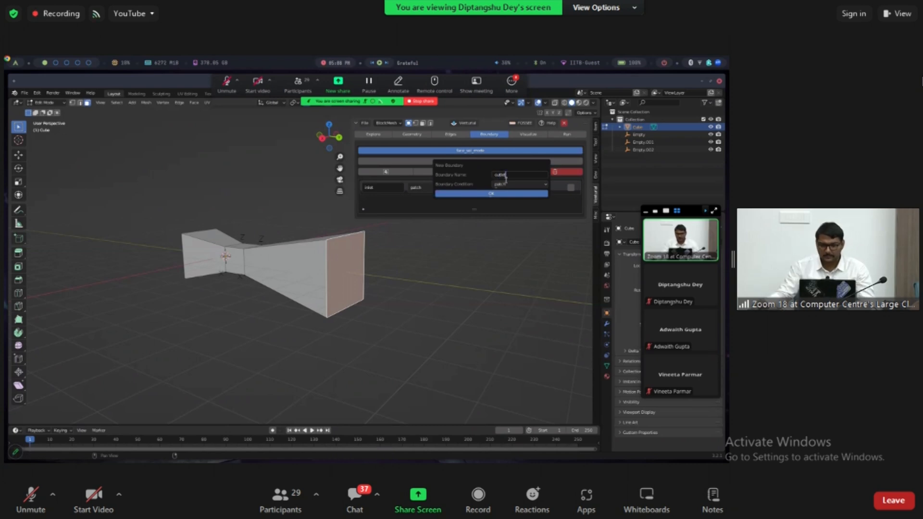
pyautogui.click(501, 192)
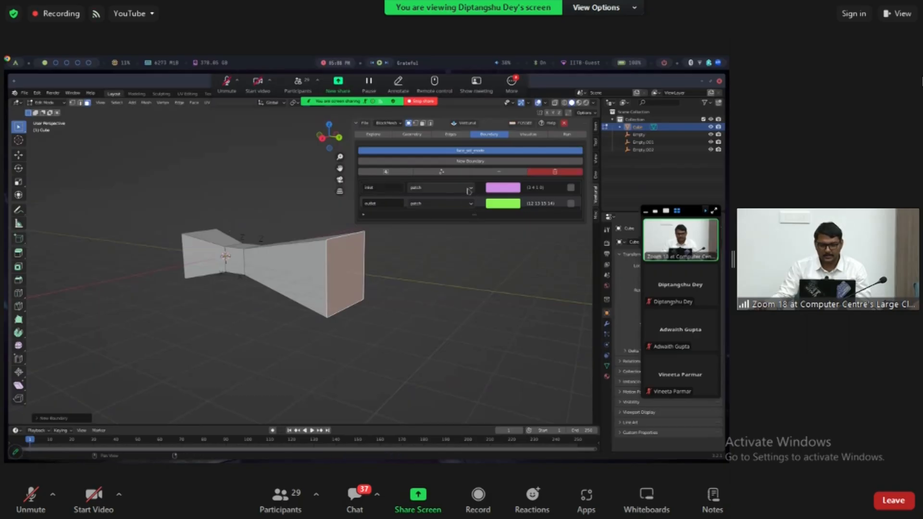
# Step: Select the upper faces of all three blocks and create a boundary named topWall with the wall condition
pyautogui.moveTo(231, 286); pyautogui.dragTo(273, 317, button='middle')
pyautogui.moveTo(224, 247); pyautogui.dragTo(163, 258)
pyautogui.keyDown('shift'); pyautogui.click(165, 257); pyautogui.keyUp('shift')
pyautogui.keyDown('shift'); pyautogui.click(126, 262); pyautogui.keyUp('shift')
pyautogui.click(476, 163)
pyautogui.click(497, 178)
pyautogui.write('topWall')
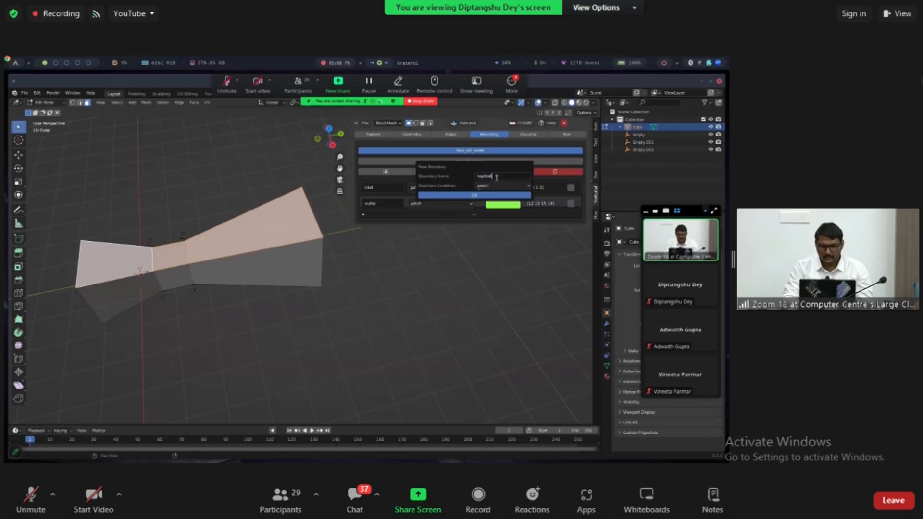
pyautogui.click(503, 185)
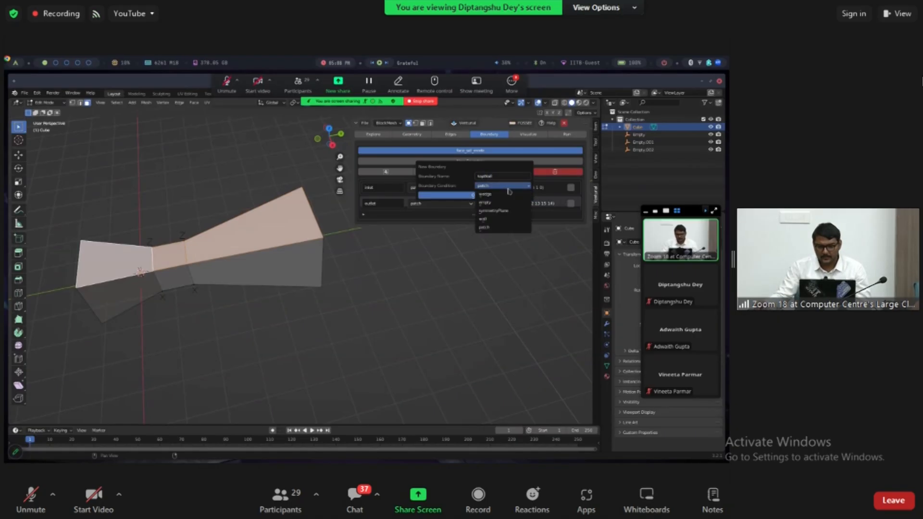
pyautogui.click(493, 220)
pyautogui.click(446, 194)
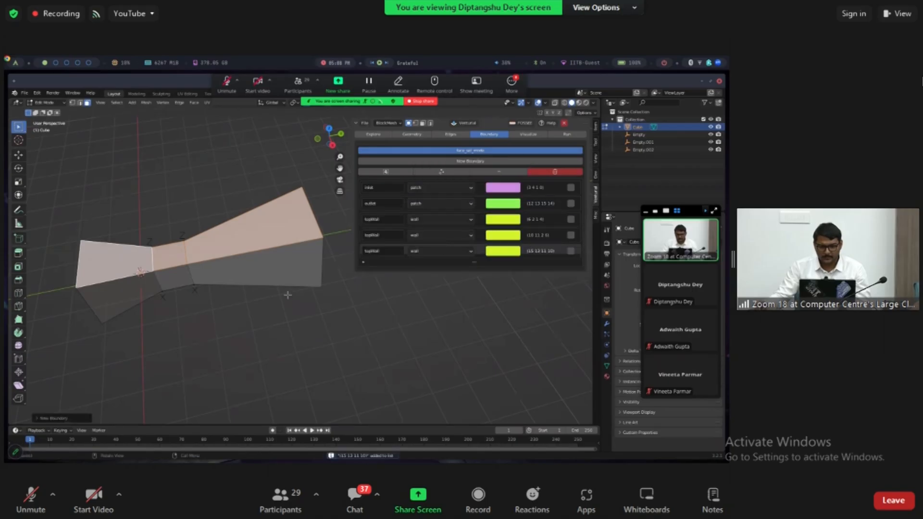
# Step: Select the underside faces of all three blocks and create a wall boundary named bottomWall
pyautogui.moveTo(297, 295); pyautogui.dragTo(247, 197, button='middle')
pyautogui.keyDown('shift'); pyautogui.click(253, 335); pyautogui.keyUp('shift')
pyautogui.keyDown('shift'); pyautogui.click(187, 333); pyautogui.keyUp('shift')
pyautogui.keyDown('shift'); pyautogui.click(137, 346); pyautogui.keyUp('shift')
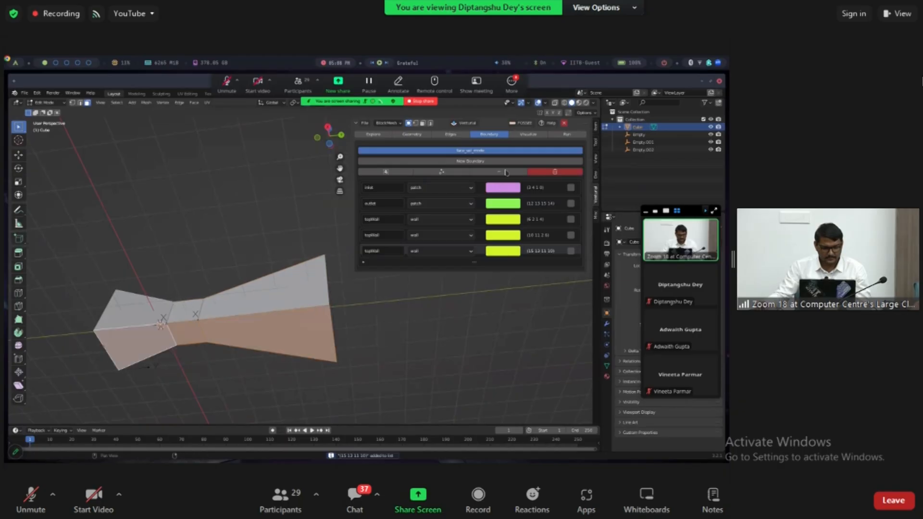
pyautogui.click(500, 161)
pyautogui.click(518, 172)
pyautogui.write('bottomWa')
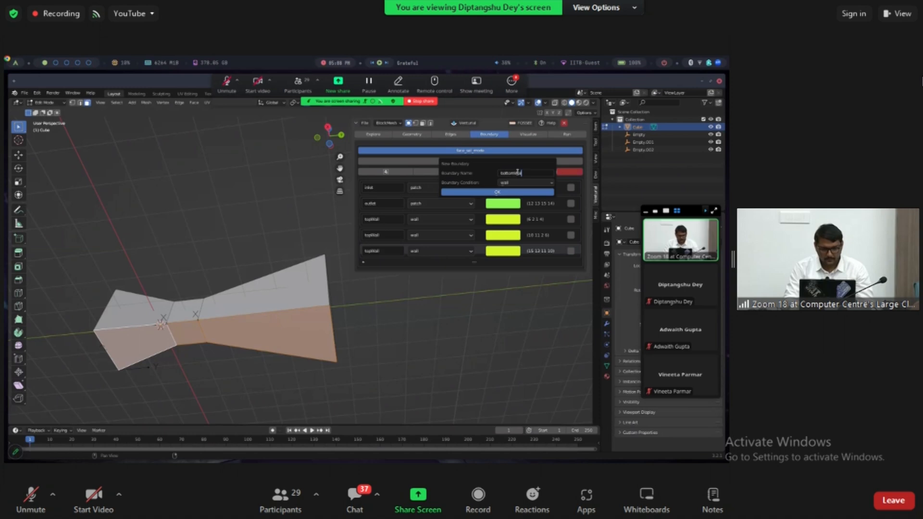
pyautogui.write('ll')
pyautogui.press('Return')
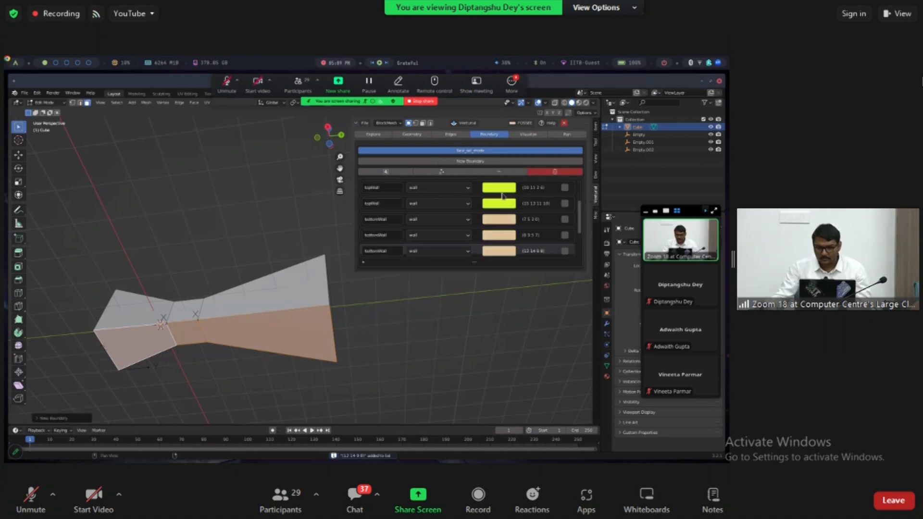
# Step: Create a wall boundary named sideWall from the side faces on both sides of the three blocks, and leave face selection
pyautogui.moveTo(231, 305); pyautogui.dragTo(324, 333, button='middle')
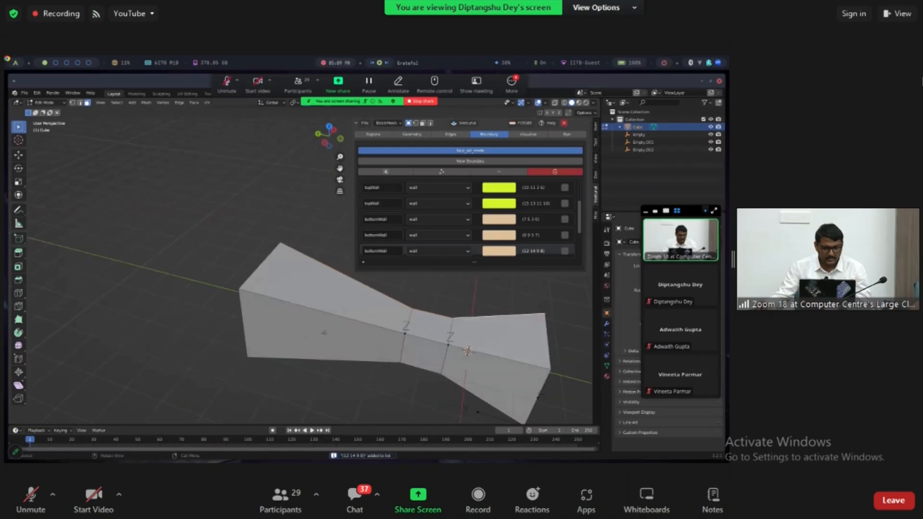
pyautogui.click(368, 342)
pyautogui.keyDown('shift'); pyautogui.click(428, 349); pyautogui.keyUp('shift')
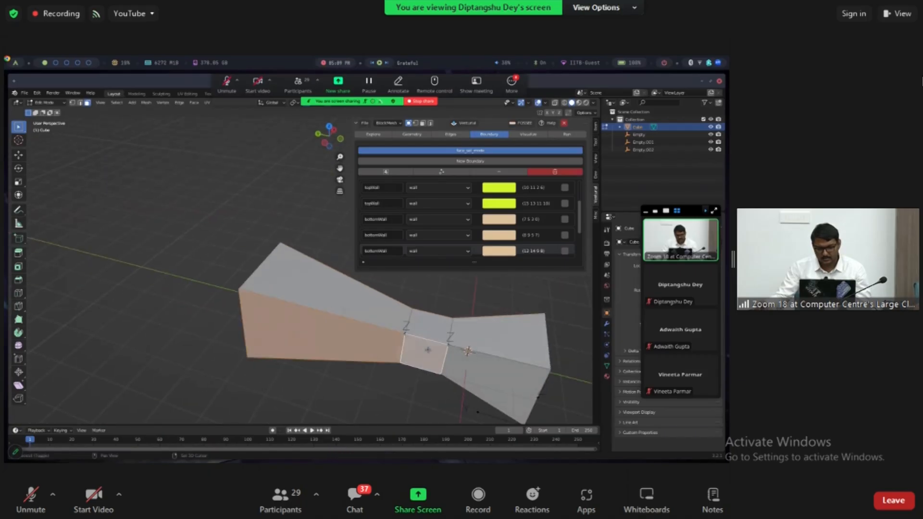
pyautogui.keyDown('shift'); pyautogui.click(496, 373); pyautogui.keyUp('shift')
pyautogui.moveTo(428, 355); pyautogui.dragTo(328, 357, button='middle')
pyautogui.click(479, 162)
pyautogui.click(494, 176)
pyautogui.write('wal')
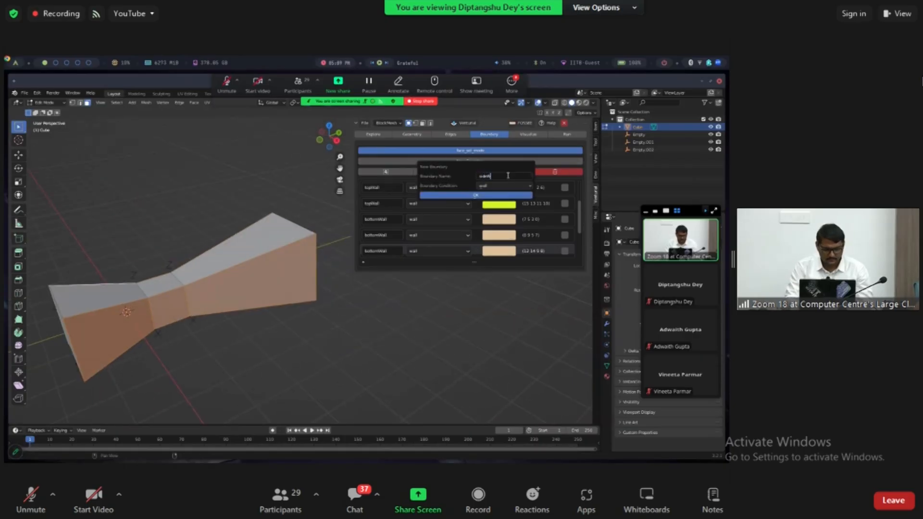
pyautogui.click(487, 196)
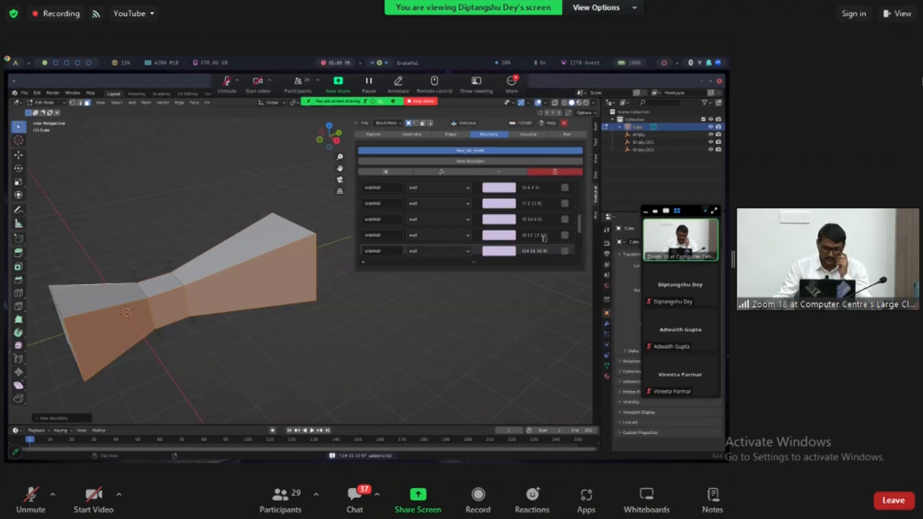
pyautogui.scroll(5, 545, 239)
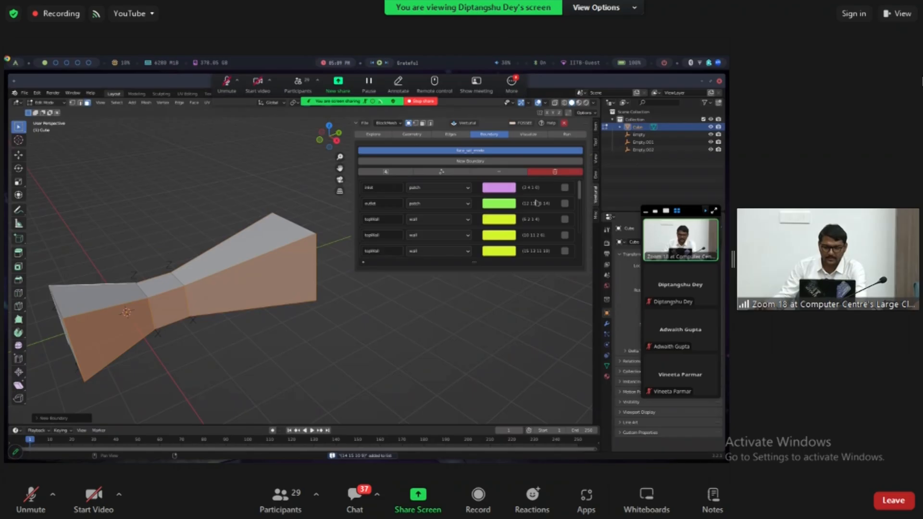
pyautogui.click(469, 151)
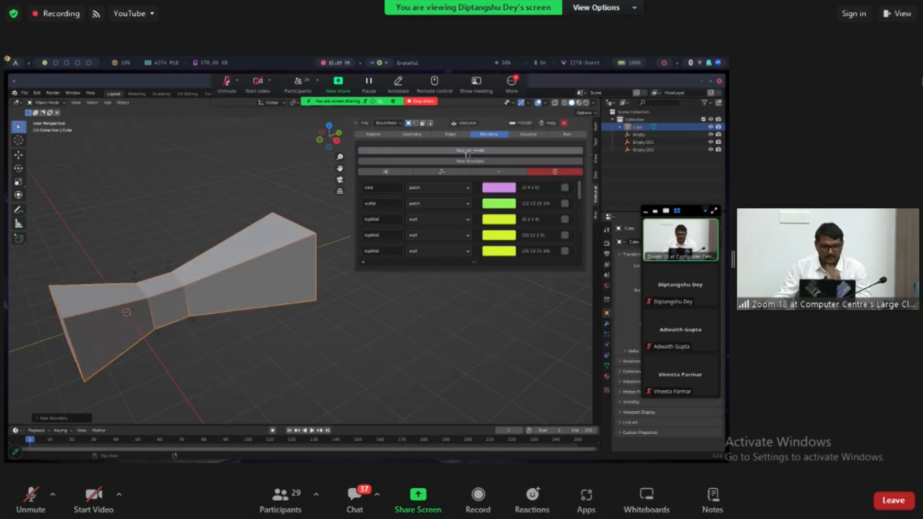
# Step: Turn on the display of vertex indices on the geometry in the visualization settings
pyautogui.click(561, 135)
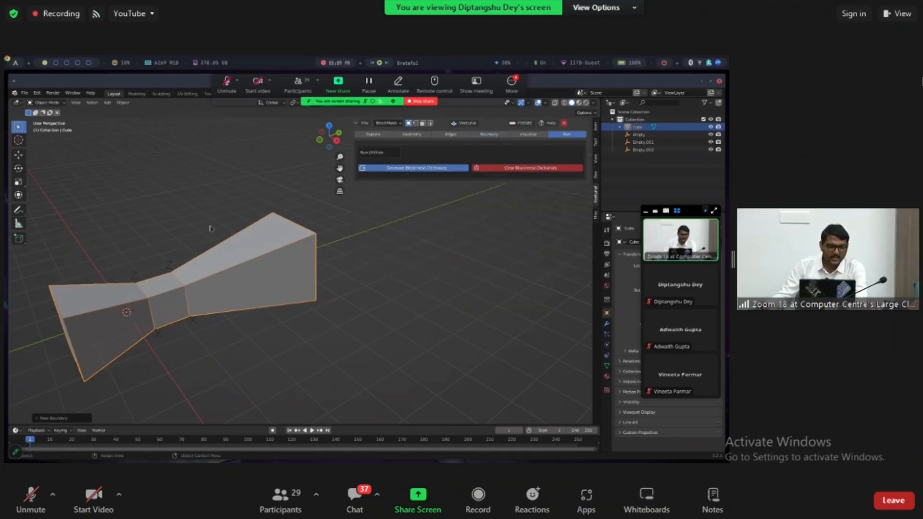
pyautogui.moveTo(197, 305); pyautogui.dragTo(238, 297, button='middle')
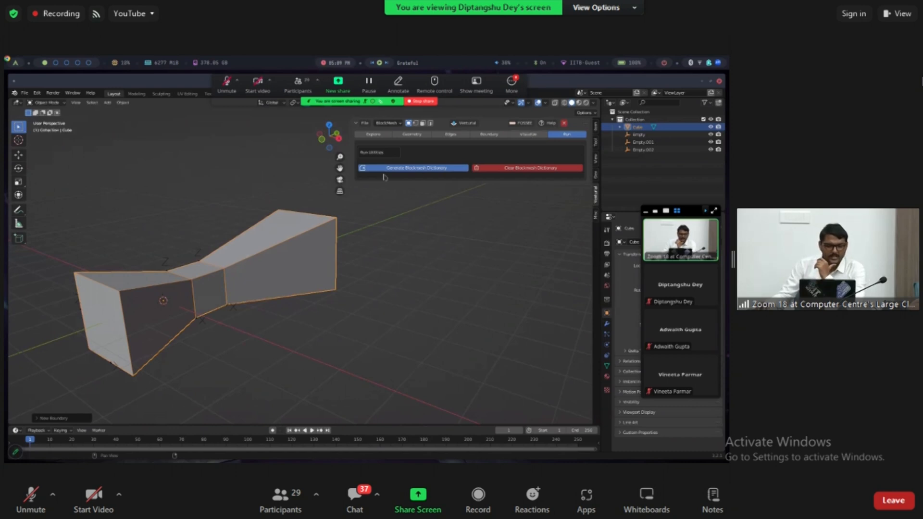
pyautogui.click(532, 135)
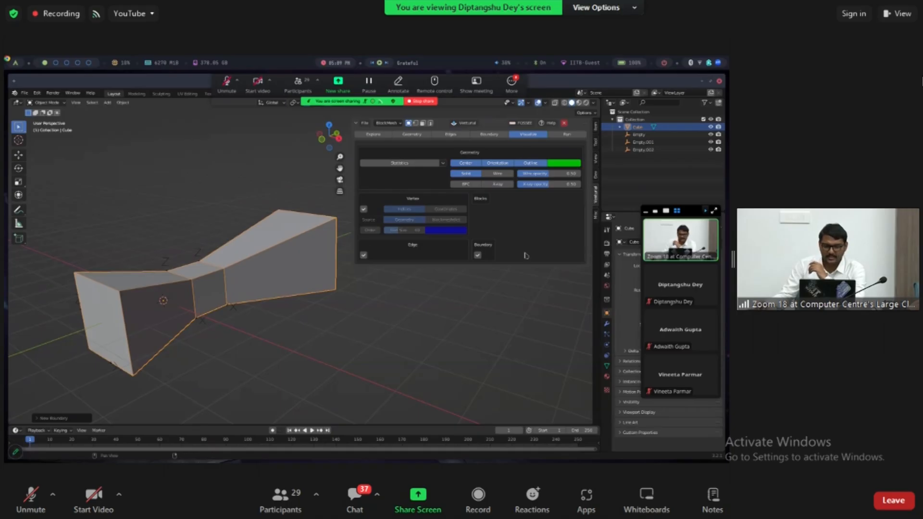
pyautogui.click(364, 210)
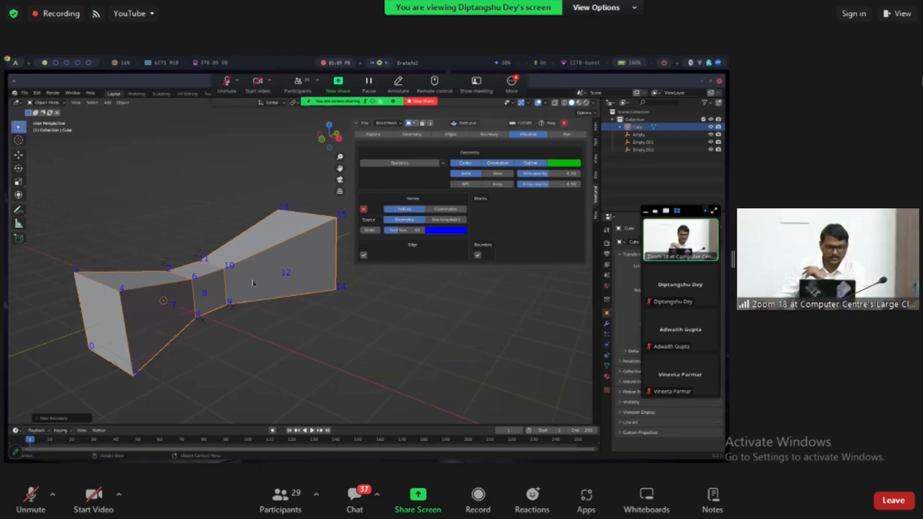
# Step: Switch the vertex labels on the geometry from indices to coordinates and change their text colour to yellow
pyautogui.moveTo(171, 325); pyautogui.dragTo(105, 363, button='middle')
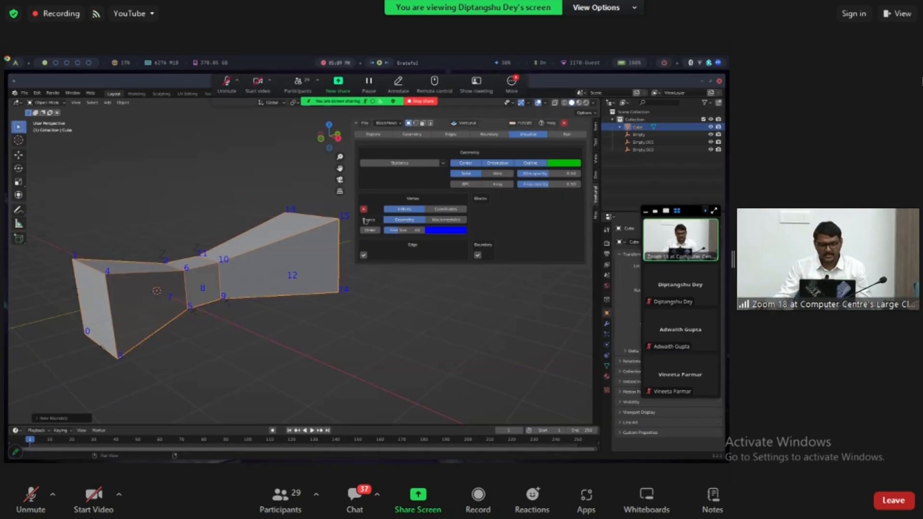
pyautogui.click(429, 212)
pyautogui.moveTo(217, 288); pyautogui.dragTo(142, 283, button='middle')
pyautogui.click(438, 230)
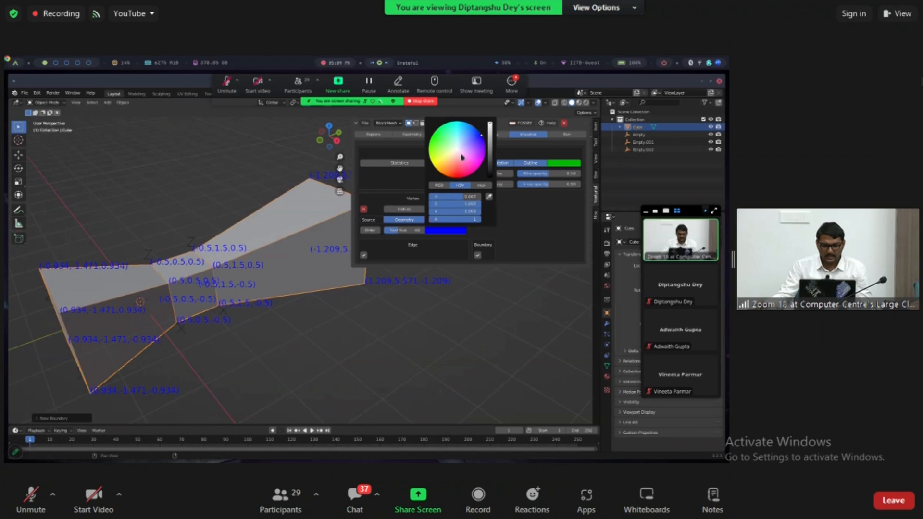
pyautogui.moveTo(462, 157); pyautogui.dragTo(441, 162)
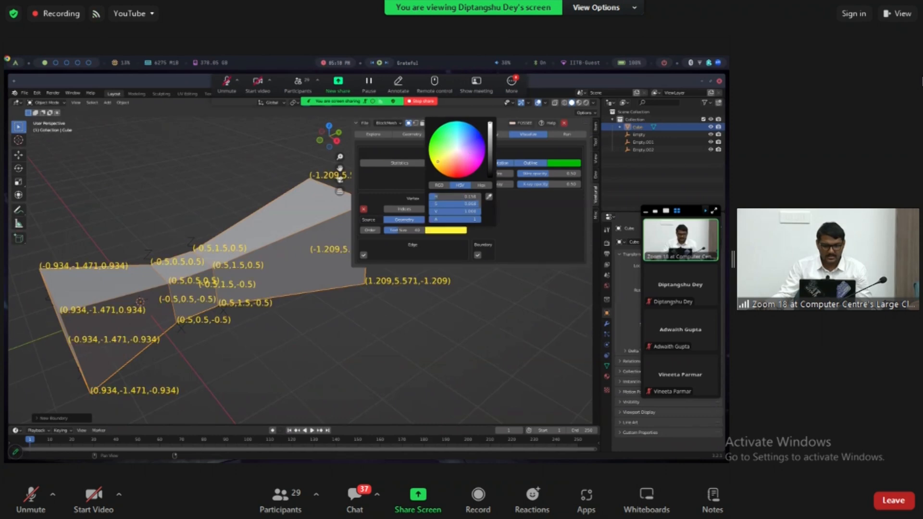
# Step: Hide the vertex labels and inspect the coloured boundaries on the geometry, leaving the boundary display turned off
pyautogui.click(364, 209)
pyautogui.click(478, 255)
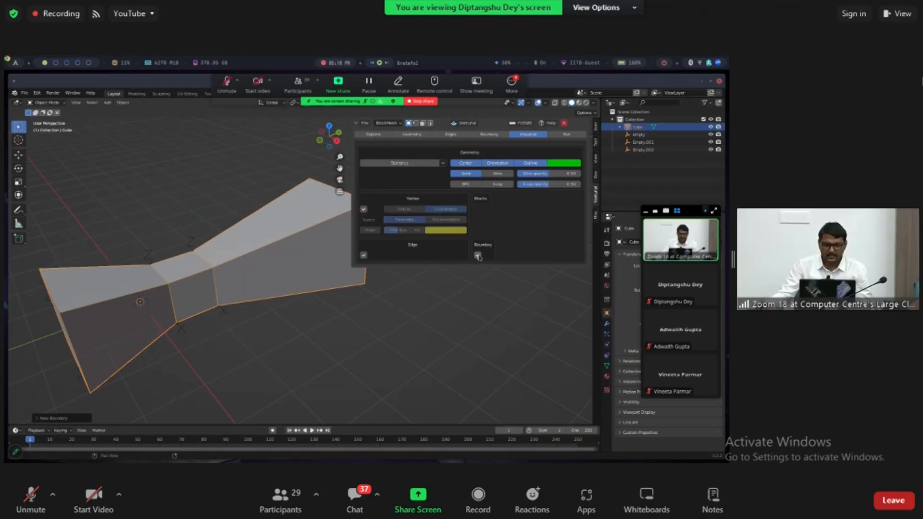
pyautogui.moveTo(159, 314); pyautogui.dragTo(200, 298, button='middle')
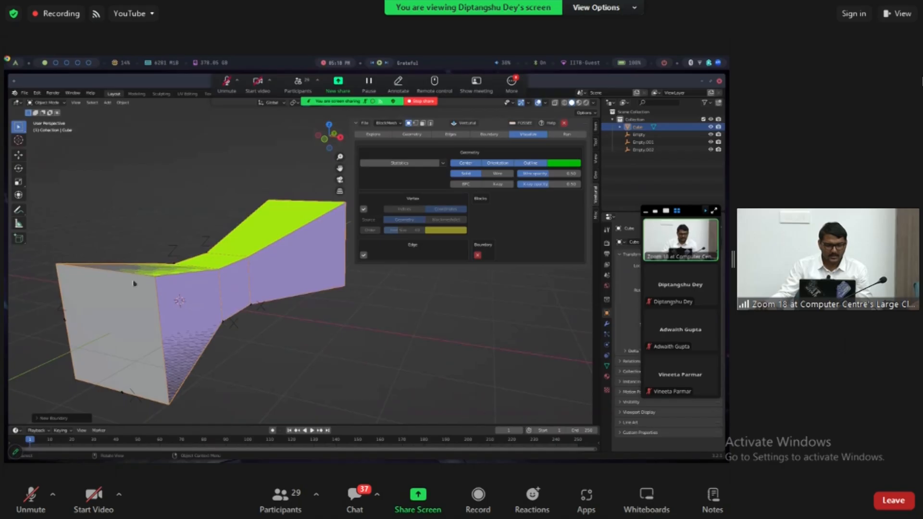
pyautogui.click(477, 255)
pyautogui.moveTo(235, 290); pyautogui.dragTo(247, 275, button='middle')
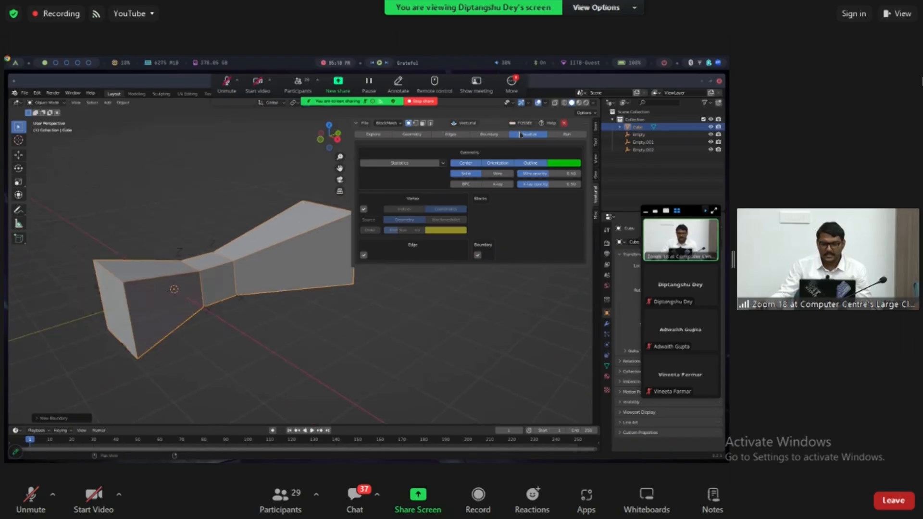
# Step: Generate the BlockMesh dictionary, adding all current data lists to the dictionary file
pyautogui.click(568, 134)
pyautogui.click(425, 173)
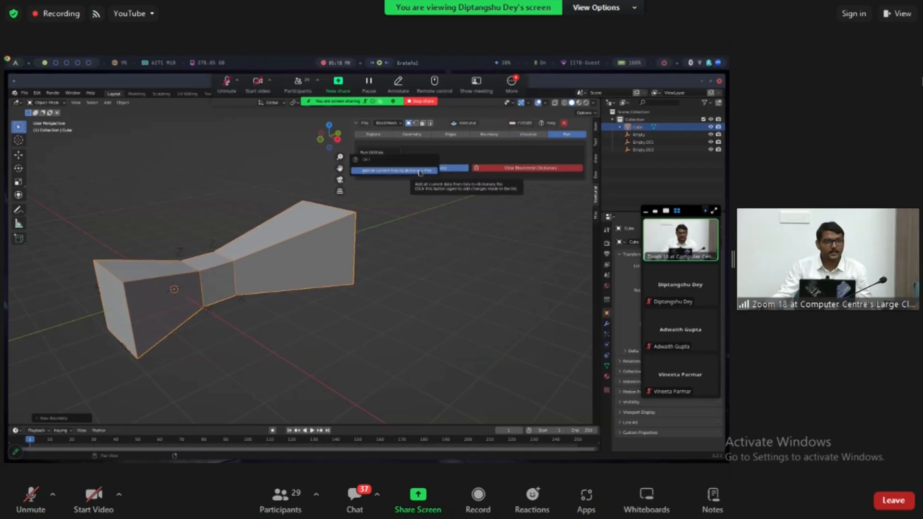
pyautogui.click(420, 171)
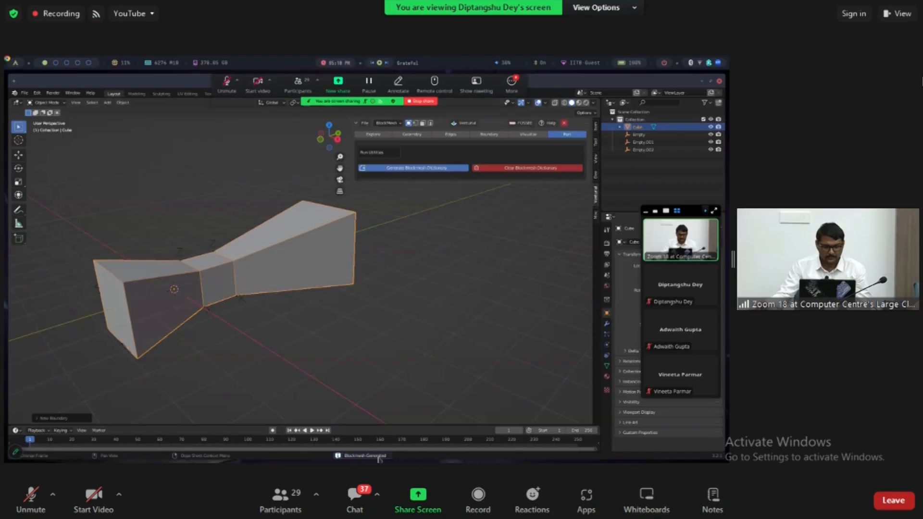
# Step: Check the case's file path, switch to the file manager and open blockMeshDict from the GUI_Tests folder in the text editor
pyautogui.moveTo(380, 459)
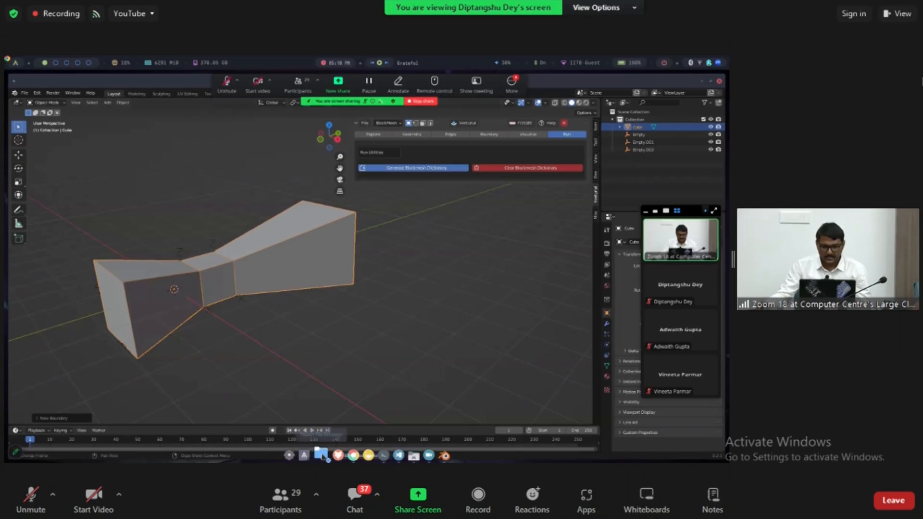
pyautogui.click(320, 456)
pyautogui.doubleClick(90, 169)
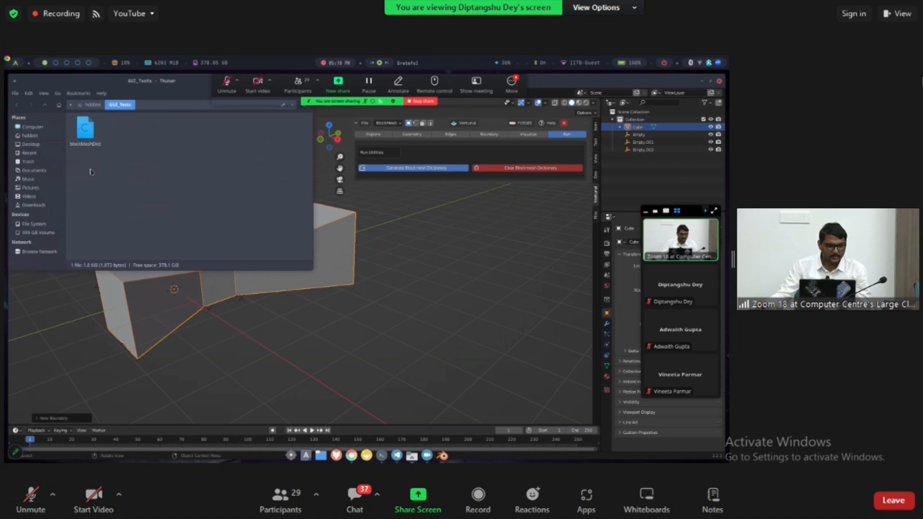
pyautogui.click(373, 134)
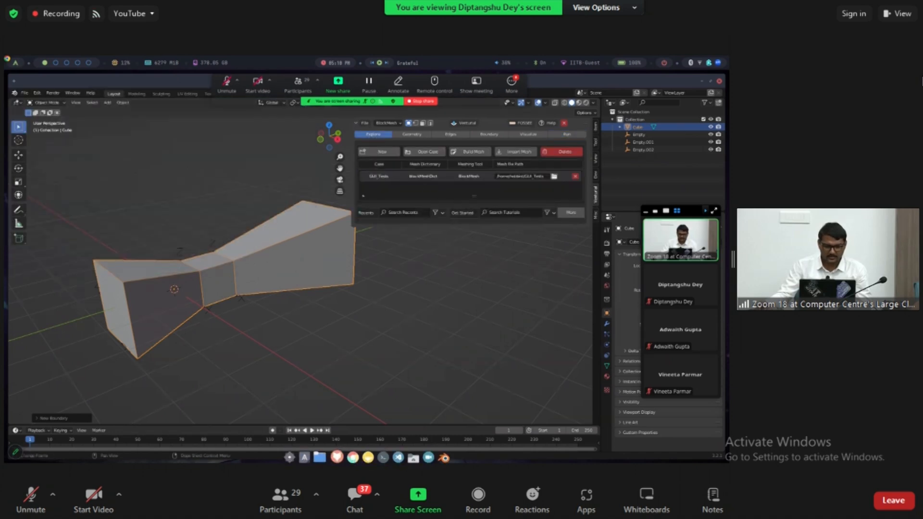
pyautogui.click(321, 456)
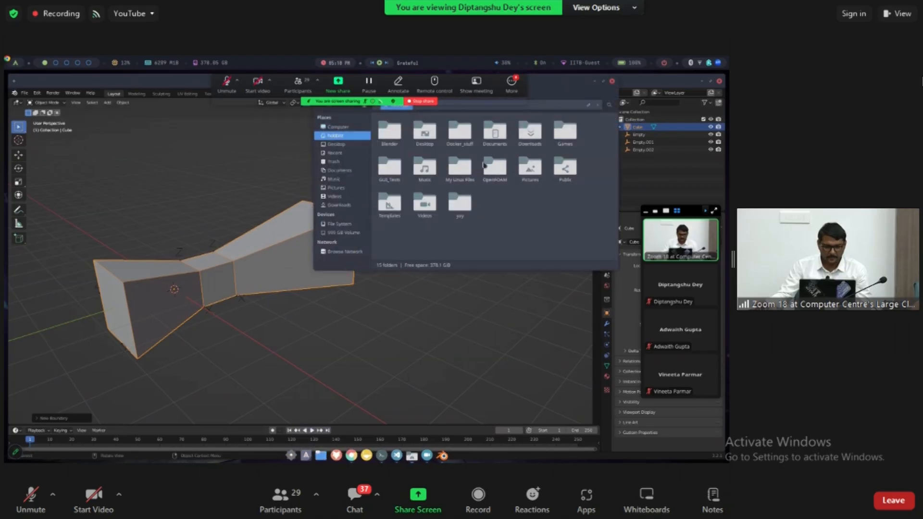
pyautogui.doubleClick(388, 172)
pyautogui.keyDown('alt'); pyautogui.moveTo(461, 157); pyautogui.dragTo(231, 207); pyautogui.keyUp('alt')
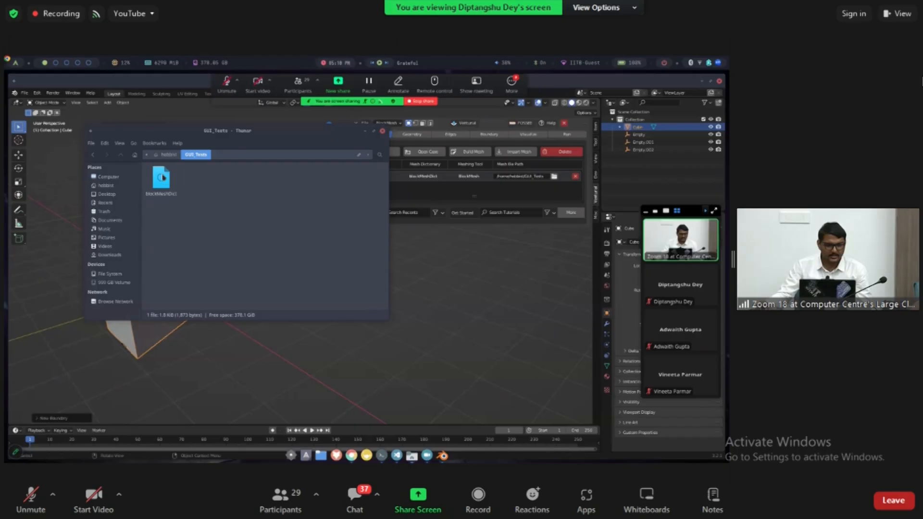
pyautogui.doubleClick(163, 177)
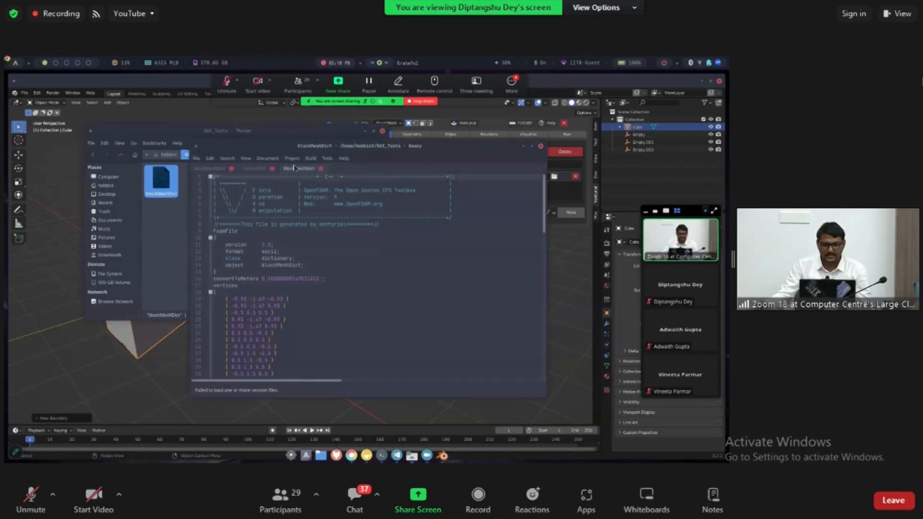
# Step: Close the other open documents, review the vertices, blocks and boundaries in blockMeshDict, and close the editor
pyautogui.click(273, 169)
pyautogui.click(232, 169)
pyautogui.scroll(-3, 366, 258)
pyautogui.scroll(-6, 374, 233)
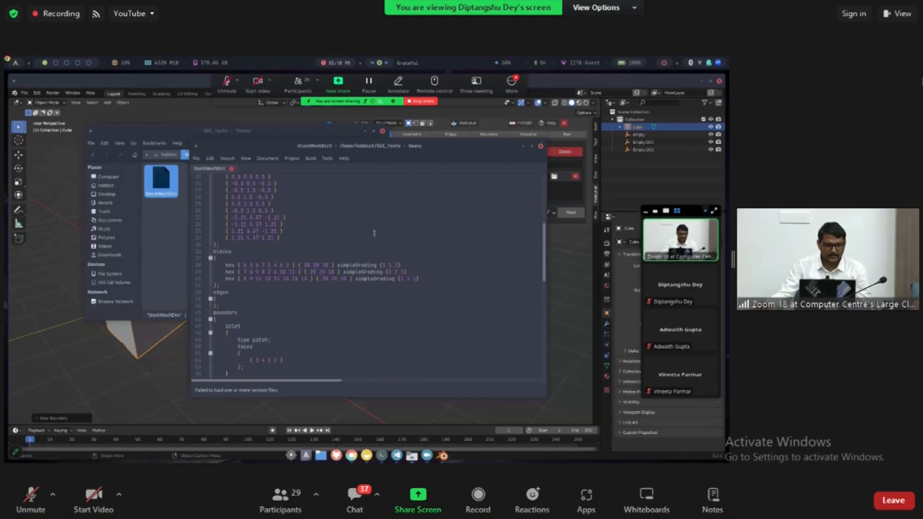
pyautogui.click(532, 146)
pyautogui.scroll(-9, 261, 208)
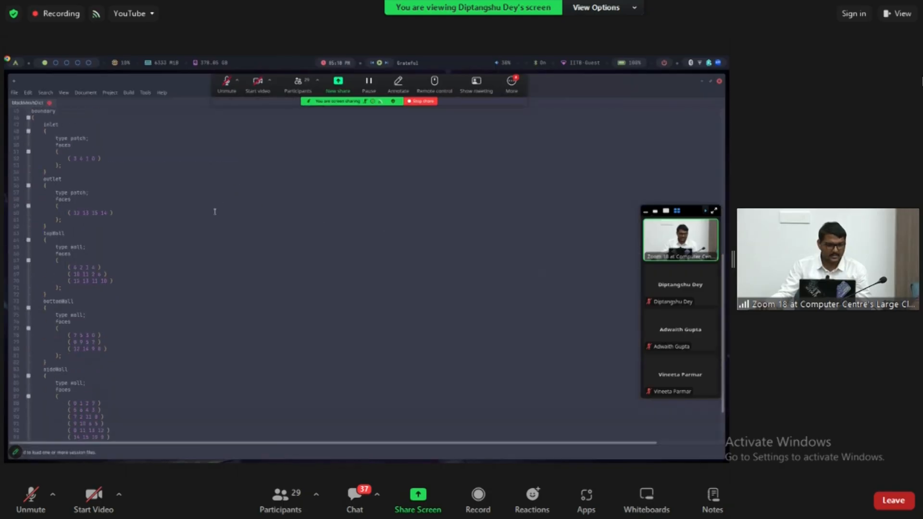
pyautogui.scroll(17, 161, 327)
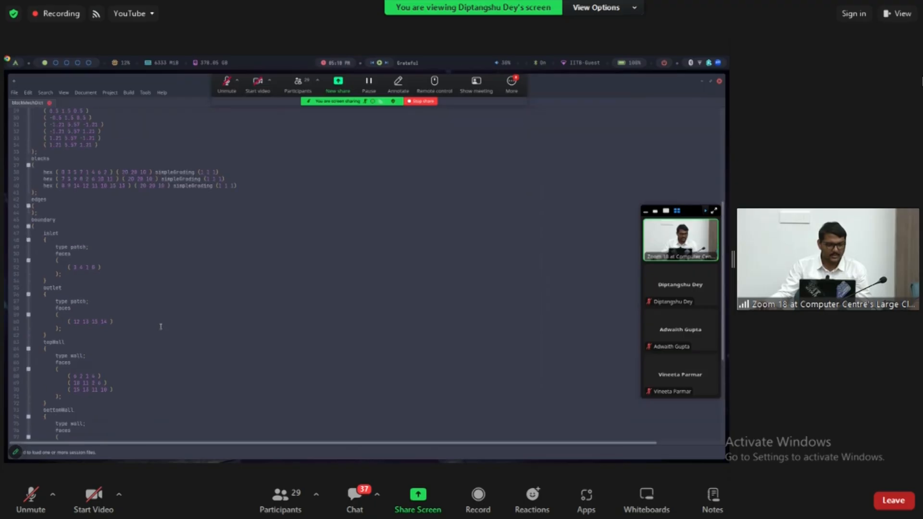
pyautogui.click(708, 84)
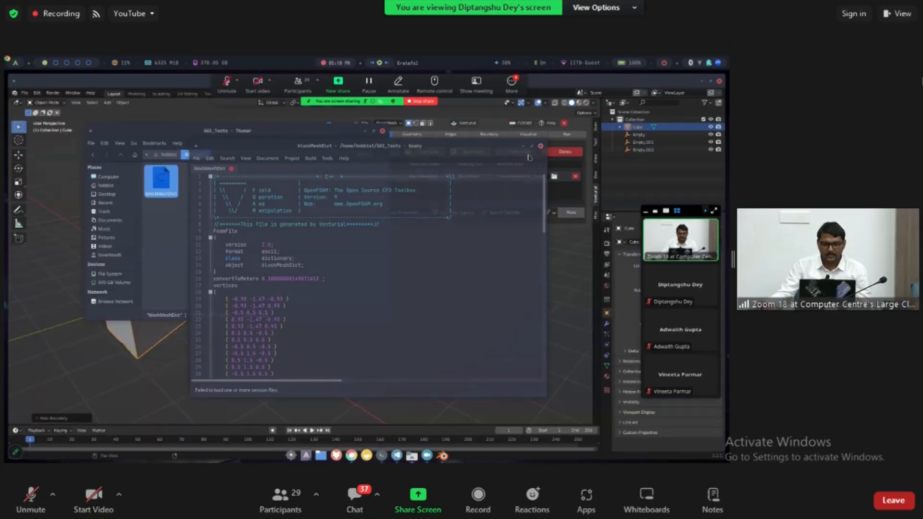
pyautogui.click(540, 146)
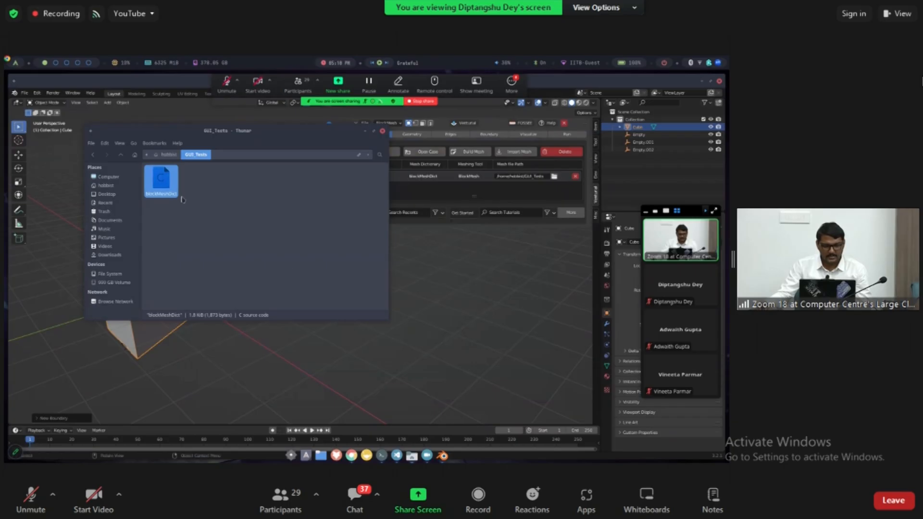
# Step: Bring up the OpenFOAM case's file manager window and go back from the system folder to test_gui
pyautogui.click(412, 456)
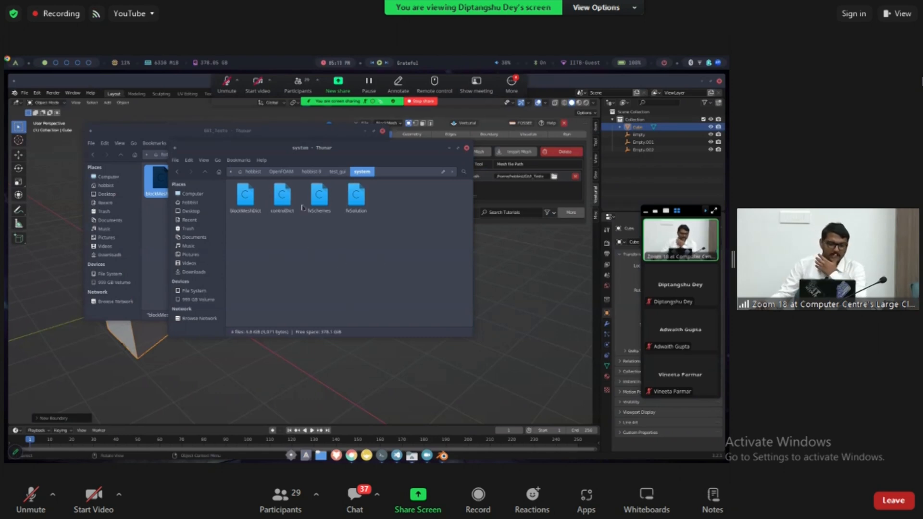
pyautogui.click(176, 172)
pyautogui.click(340, 246)
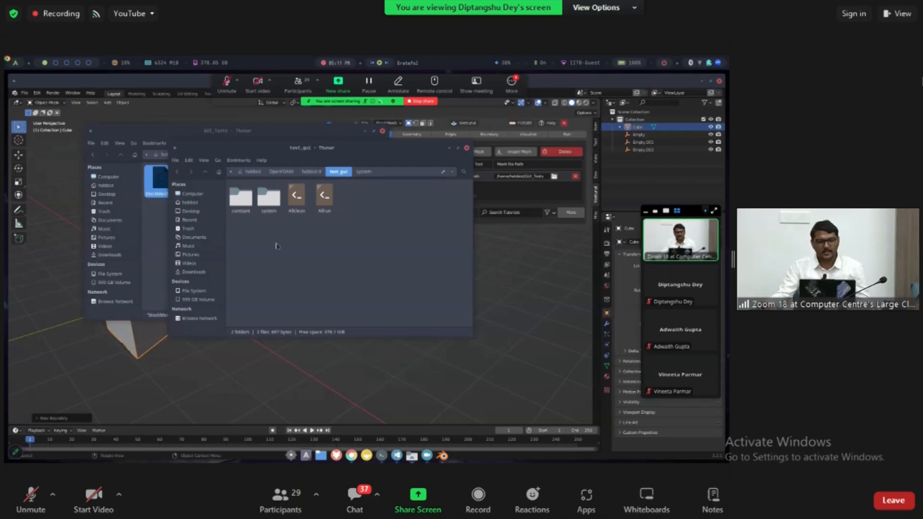
# Step: Switch to the OpenFOAM terminal, enter blockMesh without running it, and enlarge the text and reposition the terminal window
pyautogui.click(382, 456)
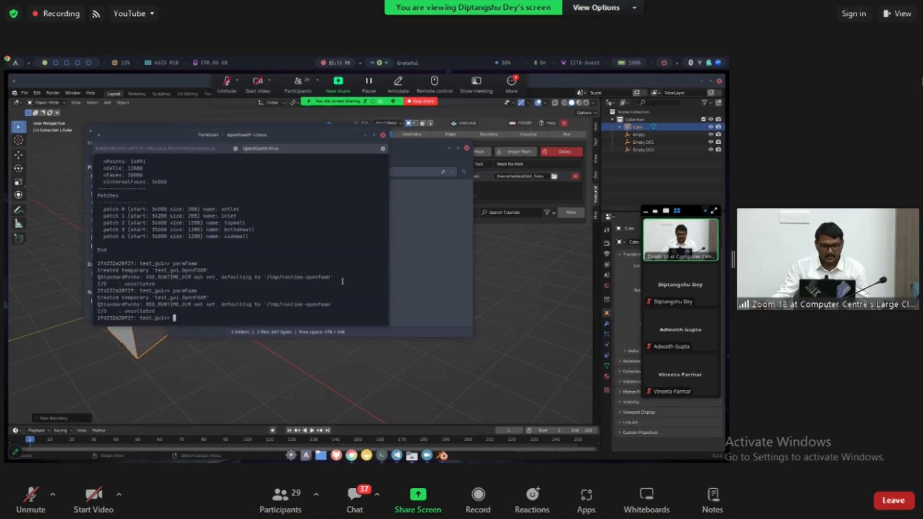
pyautogui.moveTo(247, 135); pyautogui.dragTo(492, 179)
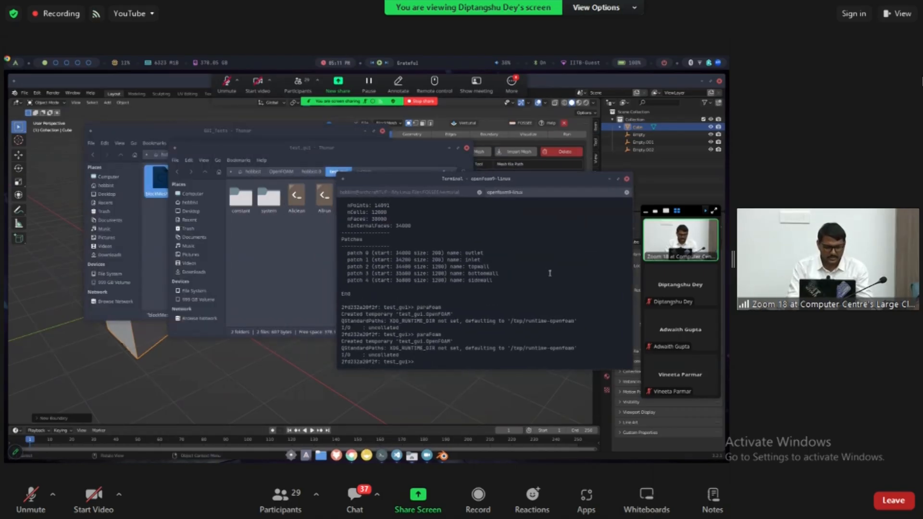
pyautogui.write('blo')
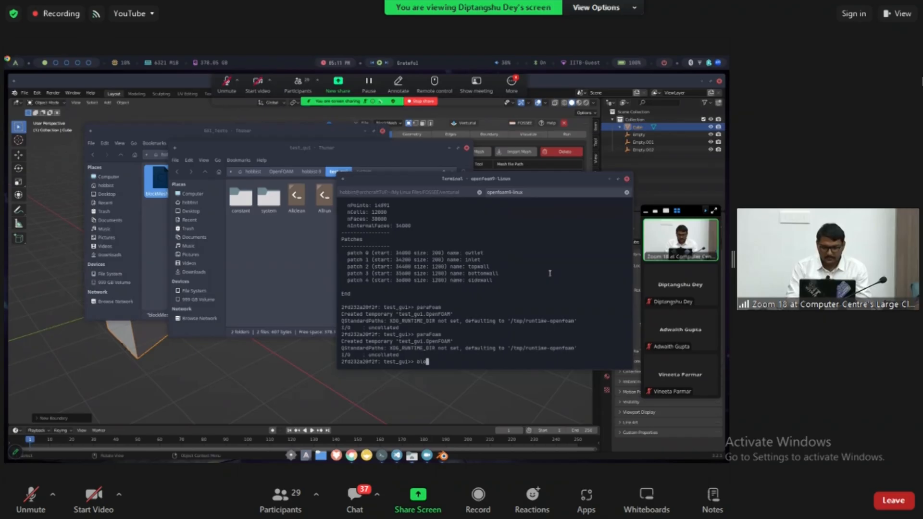
pyautogui.write('ckMesh')
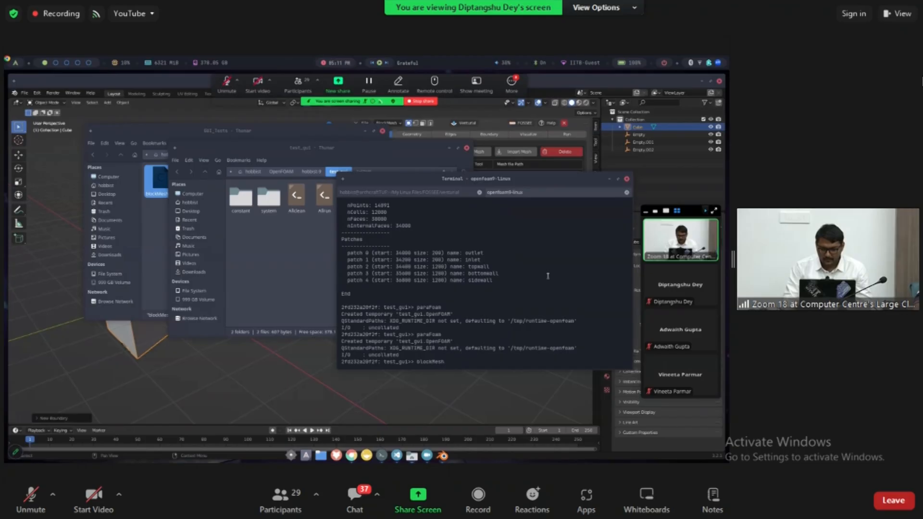
pyautogui.hotkey('ctrl', '+')
pyautogui.moveTo(539, 180); pyautogui.dragTo(458, 103)
# Step: Erase the pending command and list the contents of the case's system folder with ls system/
pyautogui.press('BackSpace')
pyautogui.press('BackSpace')
pyautogui.press('BackSpace')
pyautogui.press('BackSpace')
pyautogui.press('BackSpace')
pyautogui.press('BackSpace')
pyautogui.press('BackSpace')
pyautogui.press('BackSpace')
pyautogui.press('BackSpace')
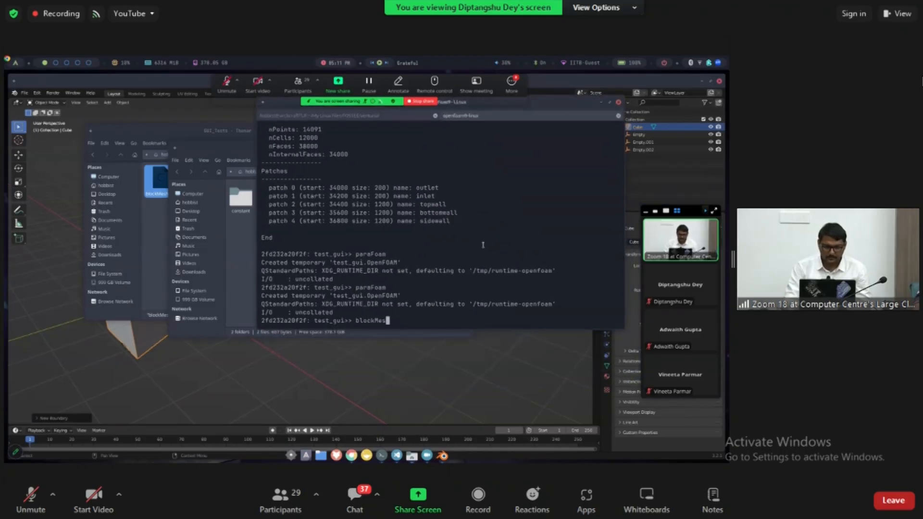
pyautogui.write('ls ')
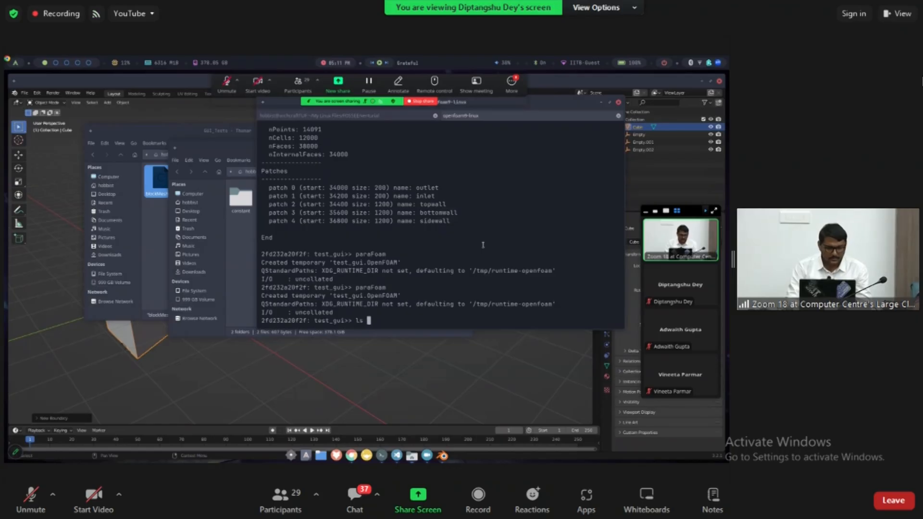
pyautogui.write('system/')
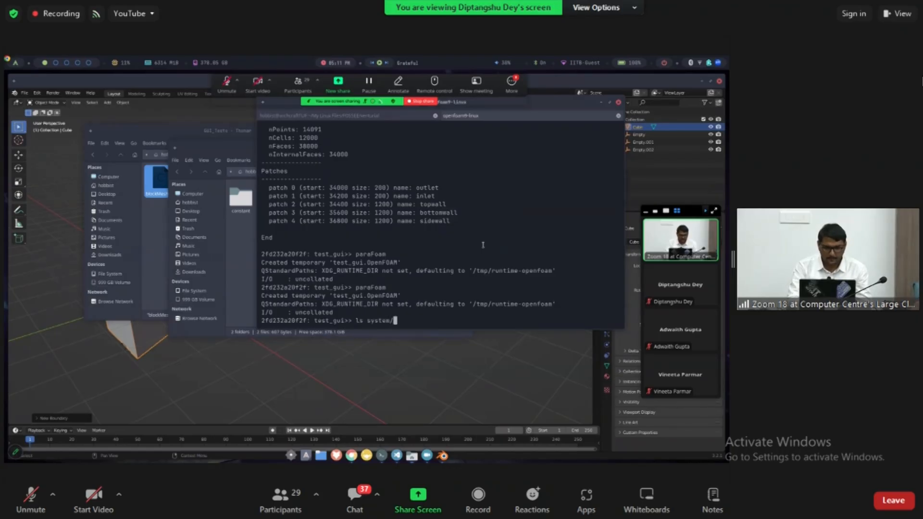
pyautogui.press('Return')
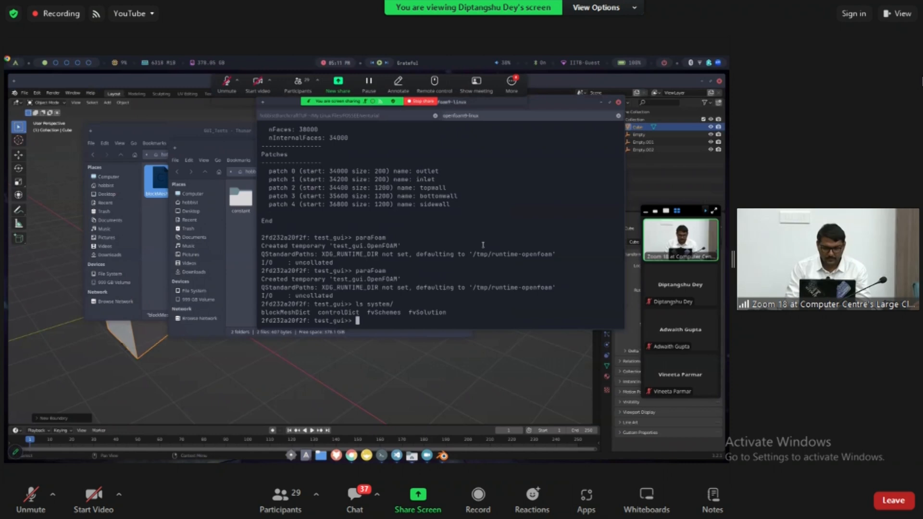
# Step: Point out blockMeshDict in the terminal listing and run blockMesh on the test_gui case
pyautogui.moveTo(310, 312); pyautogui.dragTo(261, 313)
pyautogui.click(387, 321)
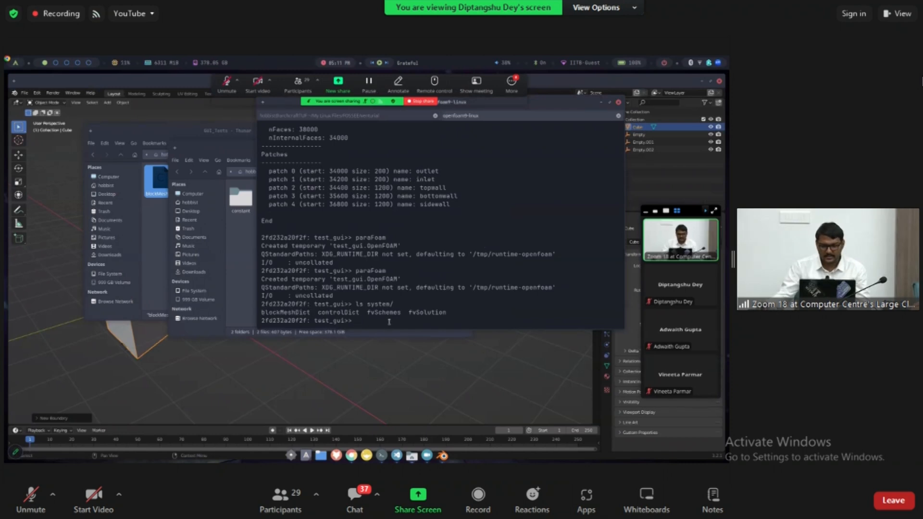
pyautogui.write('blockMesh')
pyautogui.press('Return')
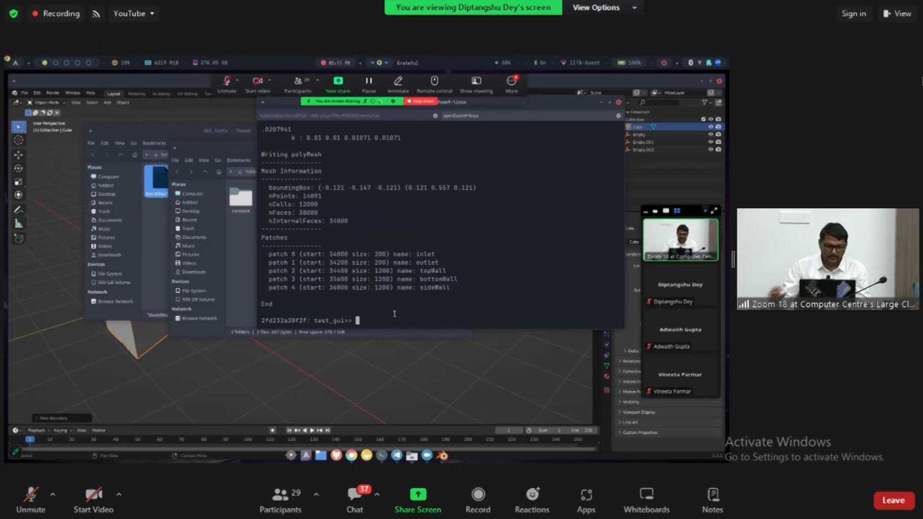
# Step: Launch paraFoam, load the test_gui case to inspect the venturi mesh in a maximized window, and close ParaView
pyautogui.write('paraFoam')
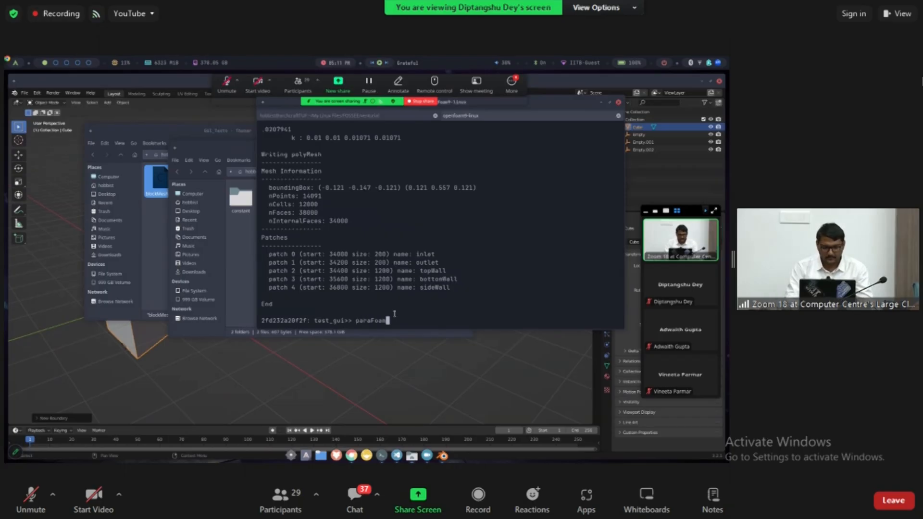
pyautogui.press('Return')
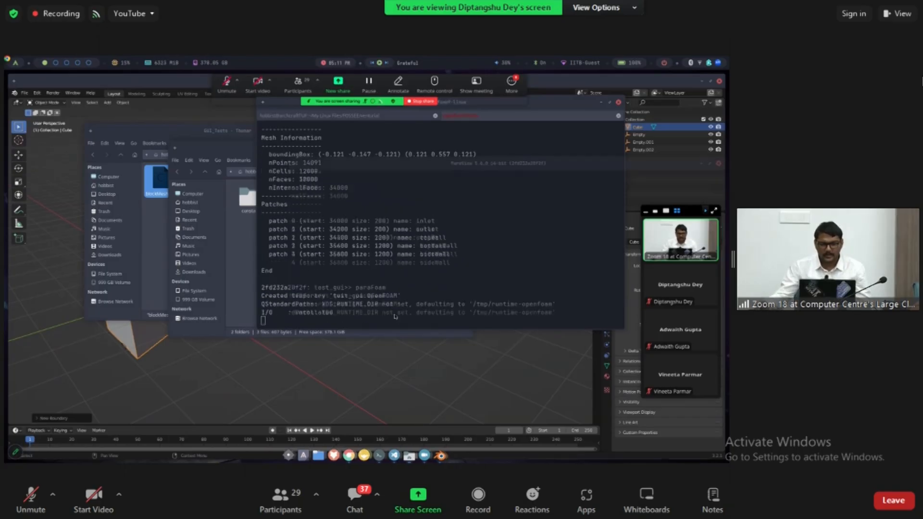
pyautogui.moveTo(547, 168); pyautogui.dragTo(447, 118)
pyautogui.click(208, 276)
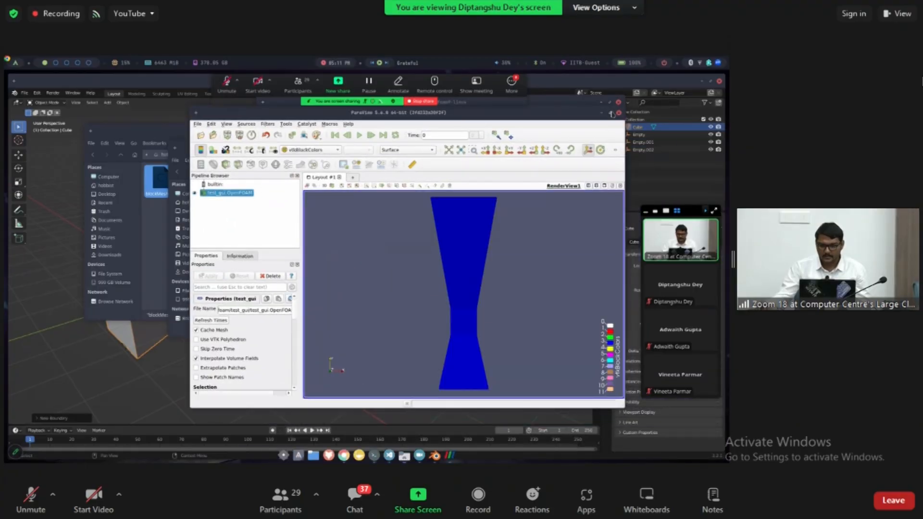
pyautogui.click(611, 113)
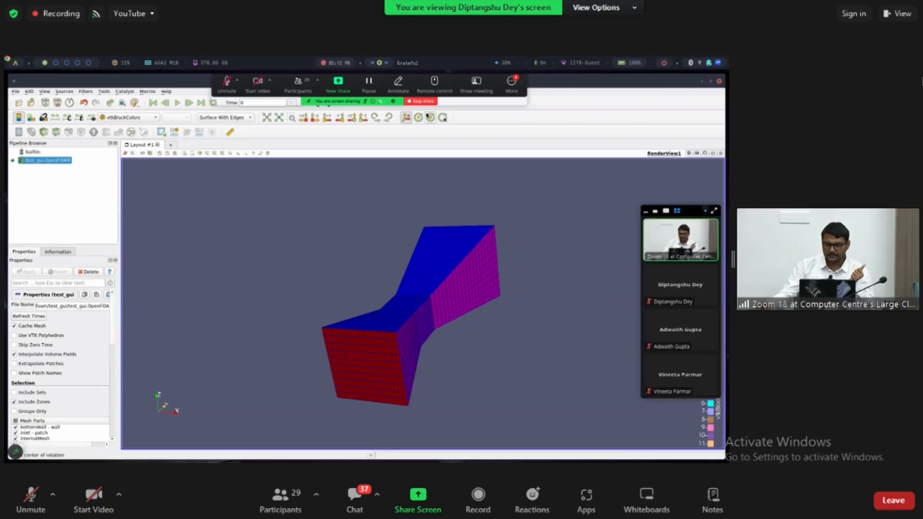
pyautogui.click(719, 81)
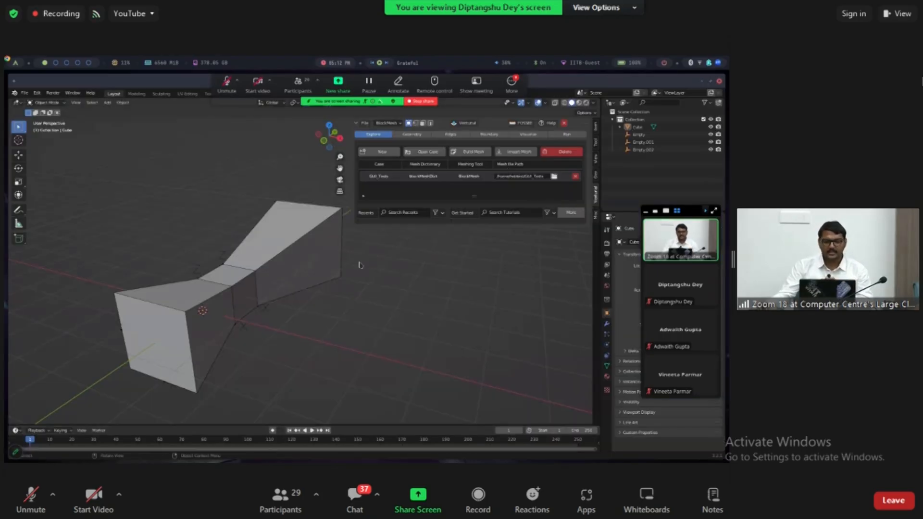